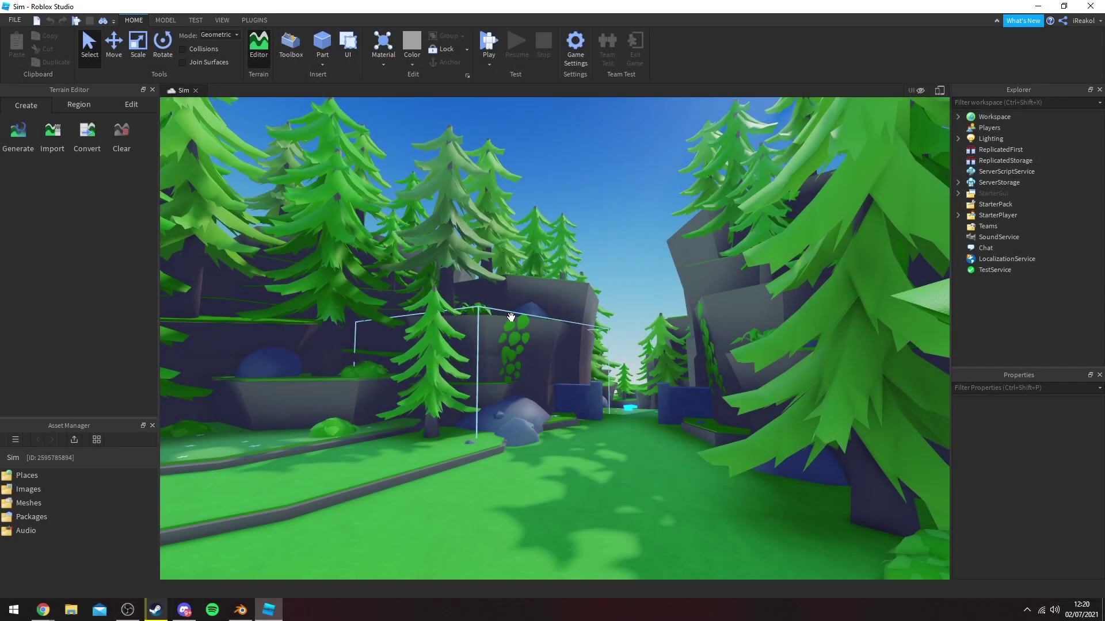
# Step: Examine the low-poly cliffs, boulders and leafy vines around the blue stone walls in the forest map
pyautogui.press('w')
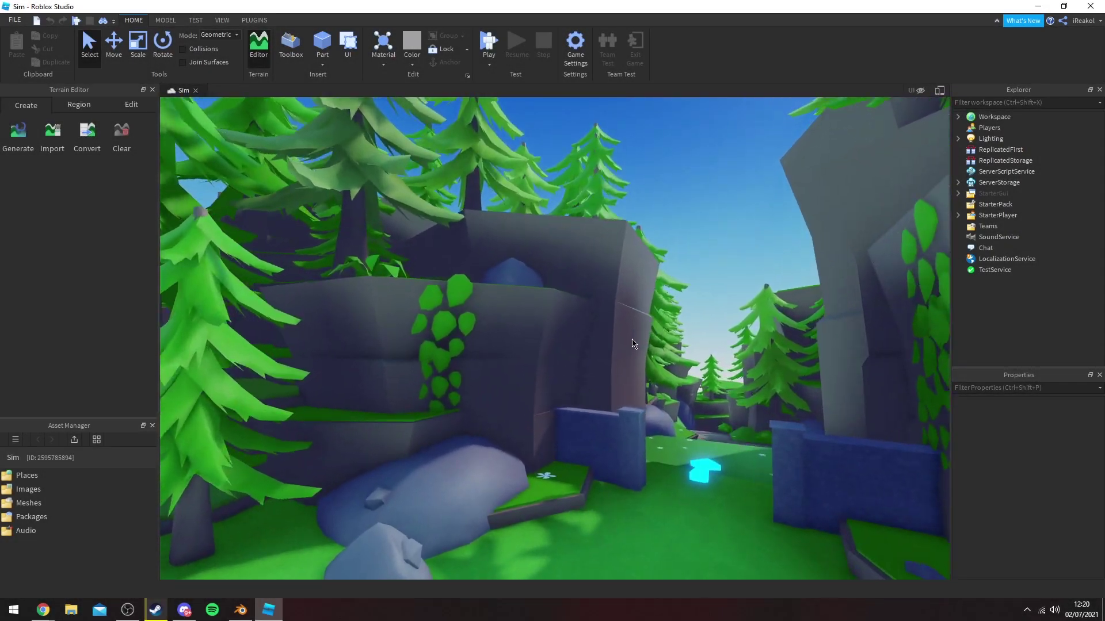
pyautogui.press('w')
pyautogui.moveTo(632, 340); pyautogui.dragTo(577, 351, button='right')
pyautogui.moveTo(432, 322); pyautogui.dragTo(435, 319, button='right')
pyautogui.press('w')
pyautogui.press('s')
pyautogui.press('w')
pyautogui.moveTo(630, 332); pyautogui.dragTo(627, 328, button='right')
pyautogui.press('d')
pyautogui.press('s')
pyautogui.press('d')
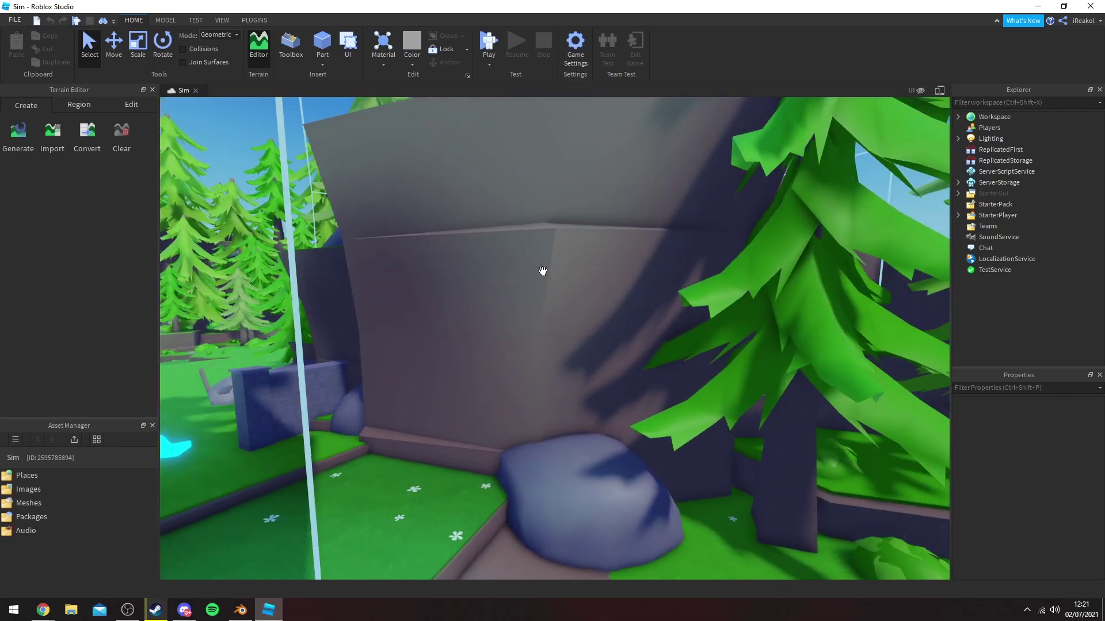
pyautogui.press('a')
pyautogui.press('w')
pyautogui.press('a')
pyautogui.press('w')
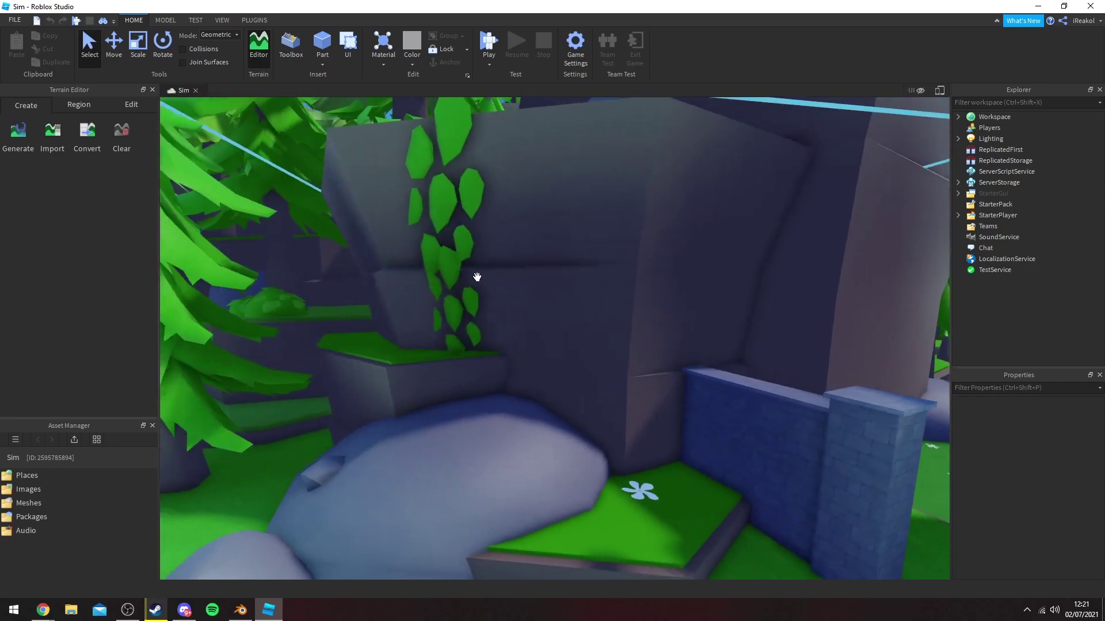
pyautogui.press('s')
pyautogui.moveTo(476, 277); pyautogui.dragTo(532, 266, button='right')
pyautogui.press('s')
pyautogui.moveTo(531, 266); pyautogui.dragTo(469, 273, button='middle')
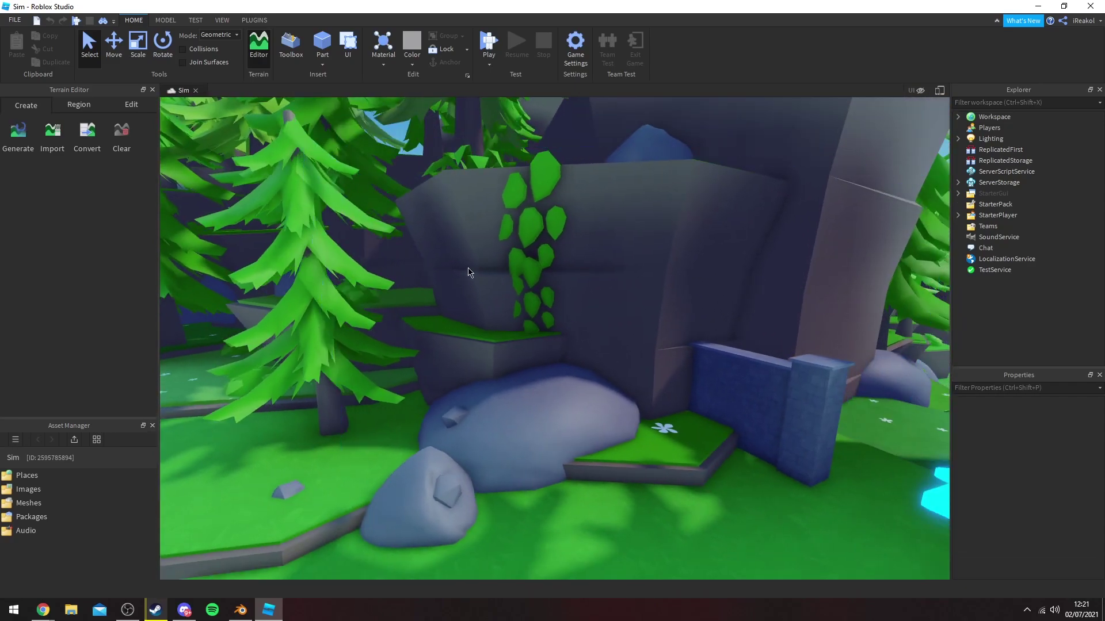
pyautogui.press('w')
pyautogui.press('d')
pyautogui.press('a')
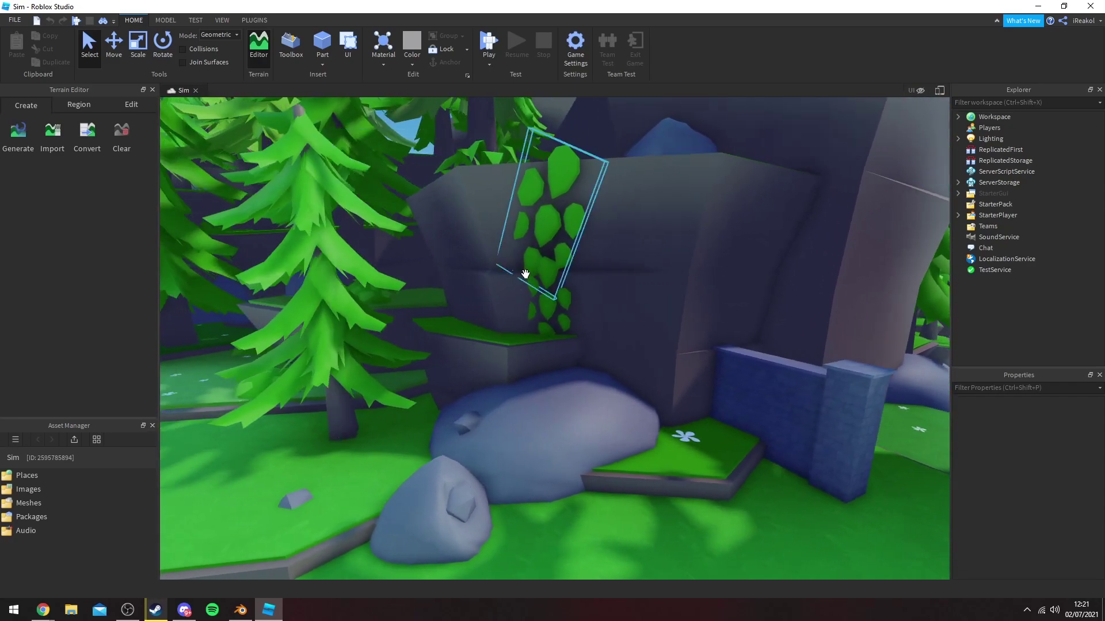
pyautogui.press('s')
pyautogui.press('s')
pyautogui.moveTo(595, 293); pyautogui.dragTo(592, 292, button='right')
# Step: Inspect the forest clearings, the river area and the layered grass-topped cliffs along the map's border
pyautogui.press('w')
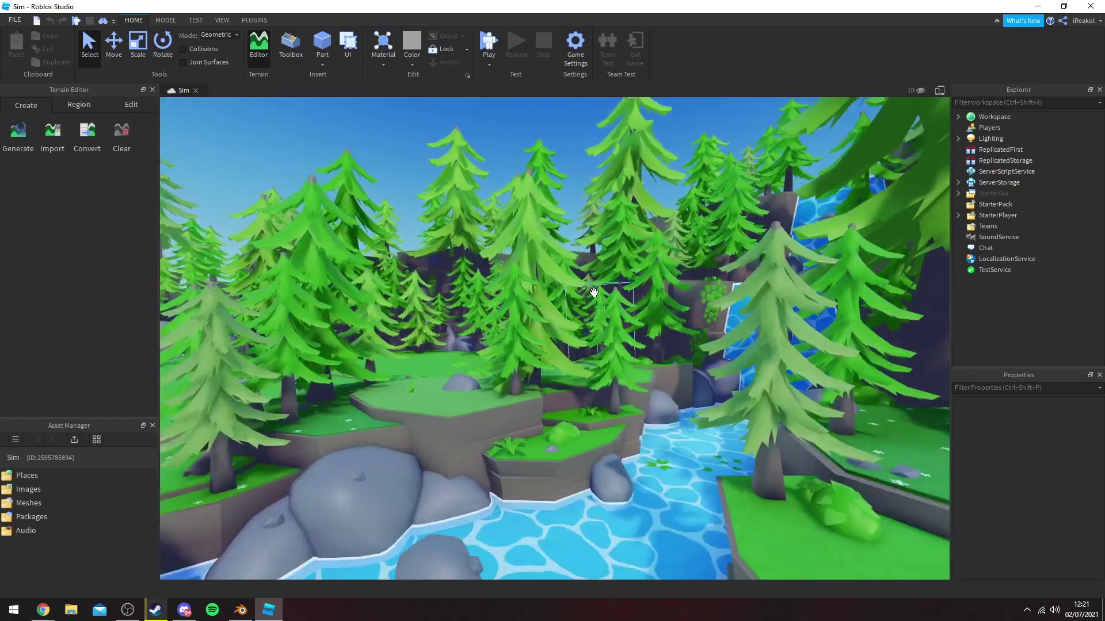
pyautogui.press('w')
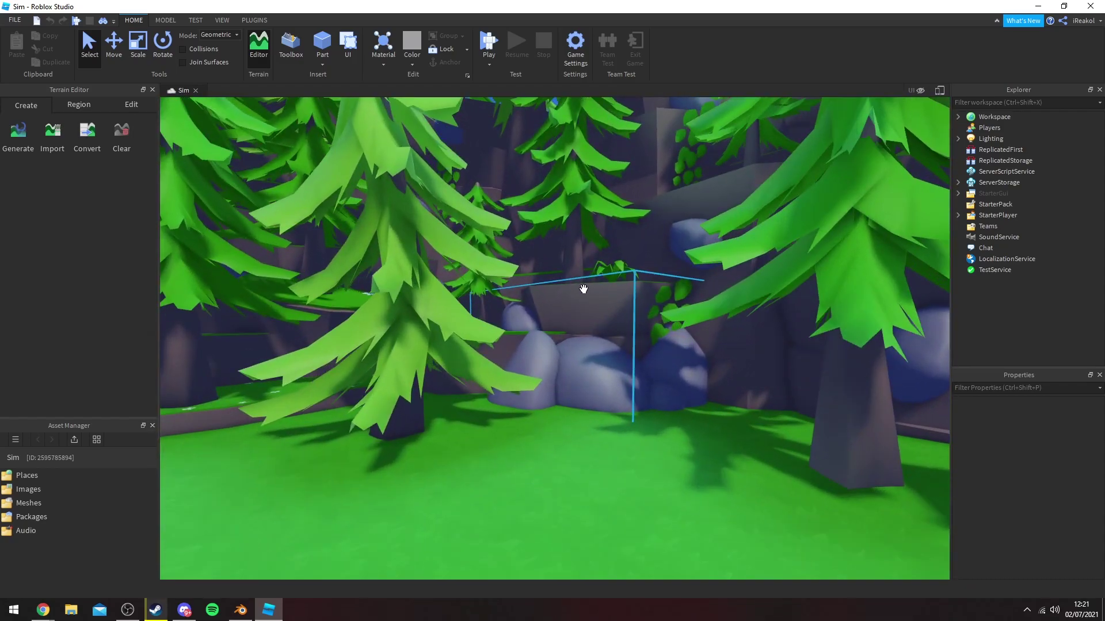
pyautogui.press('s')
pyautogui.press('a')
pyautogui.press('s')
pyautogui.moveTo(607, 308); pyautogui.dragTo(607, 303, button='right')
pyautogui.press('w')
pyautogui.press('w')
pyautogui.press('w')
pyautogui.click(451, 323)
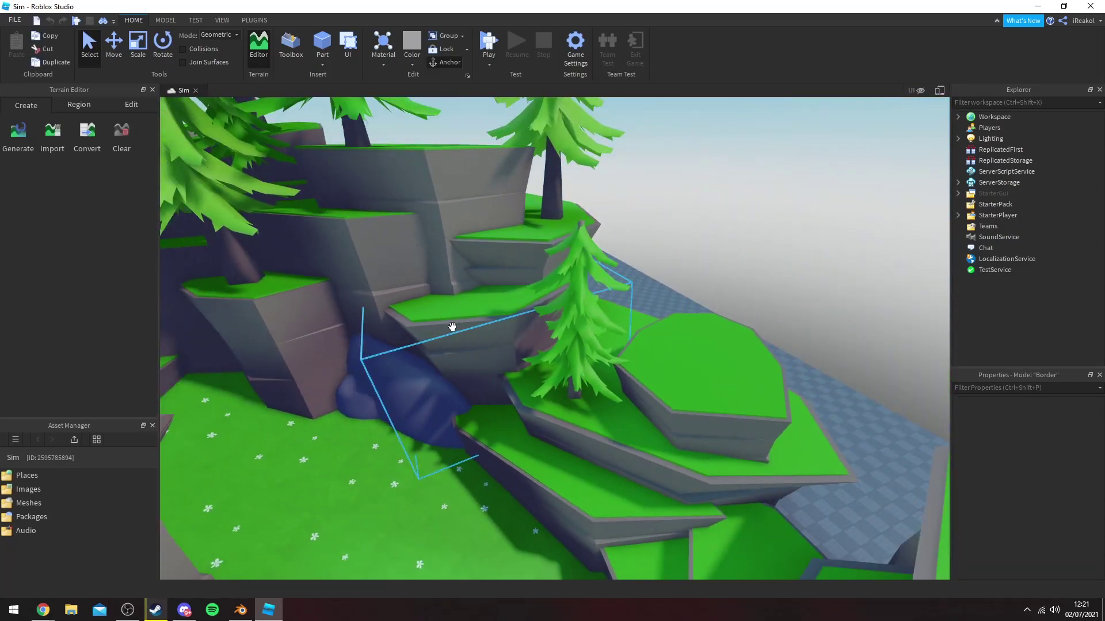
pyautogui.press('e')
pyautogui.moveTo(470, 316); pyautogui.dragTo(536, 384)
# Step: Inspect the standalone grass-topped cliff piece on the baseplate from several sides, including its flared rim and side ledges
pyautogui.click(665, 353)
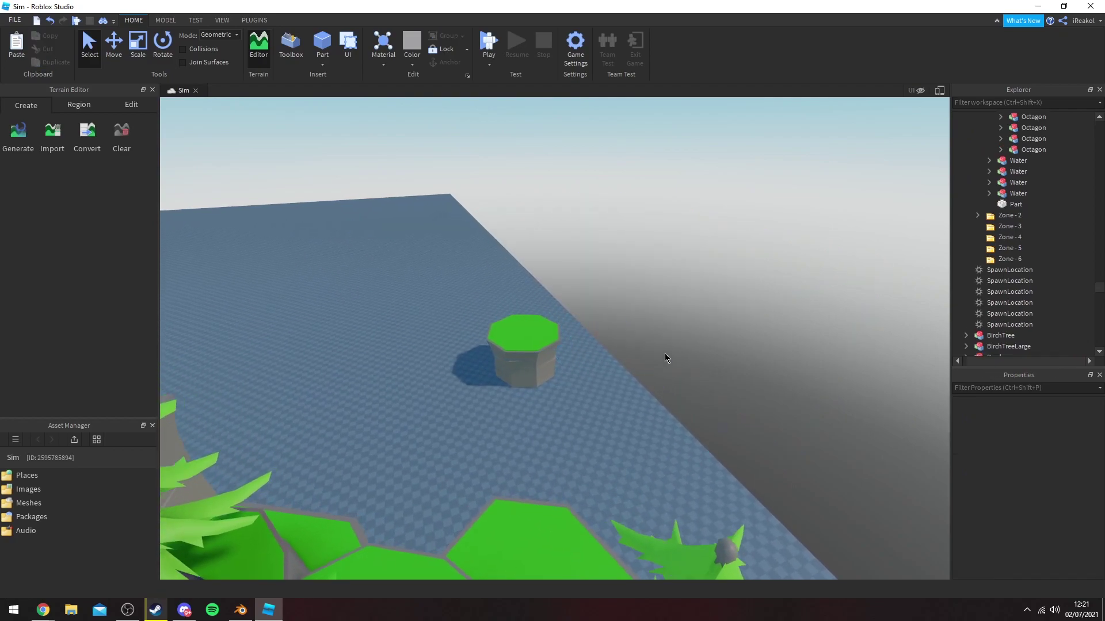
pyautogui.press('w')
pyautogui.moveTo(602, 372); pyautogui.dragTo(575, 367, button='right')
pyautogui.press('w')
pyautogui.click(602, 374)
pyautogui.press('s')
pyautogui.press('d')
pyautogui.press('w')
pyautogui.press('s')
pyautogui.press('d')
pyautogui.press('s')
pyautogui.press('a')
pyautogui.press('s')
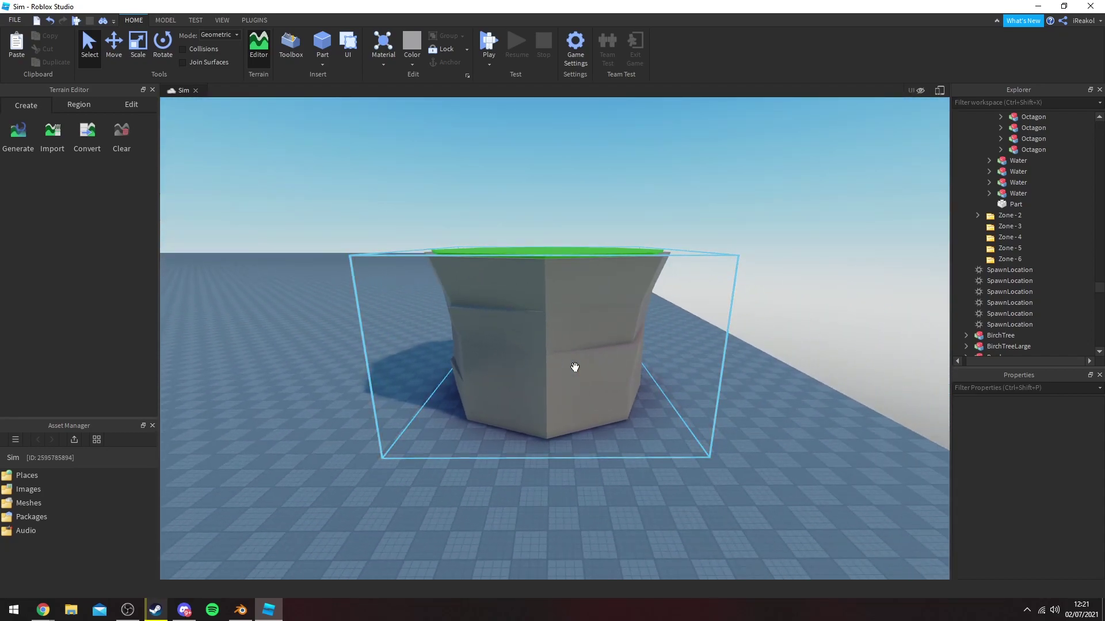
pyautogui.moveTo(625, 317); pyautogui.dragTo(642, 332, button='right')
pyautogui.moveTo(727, 328); pyautogui.dragTo(728, 328, button='right')
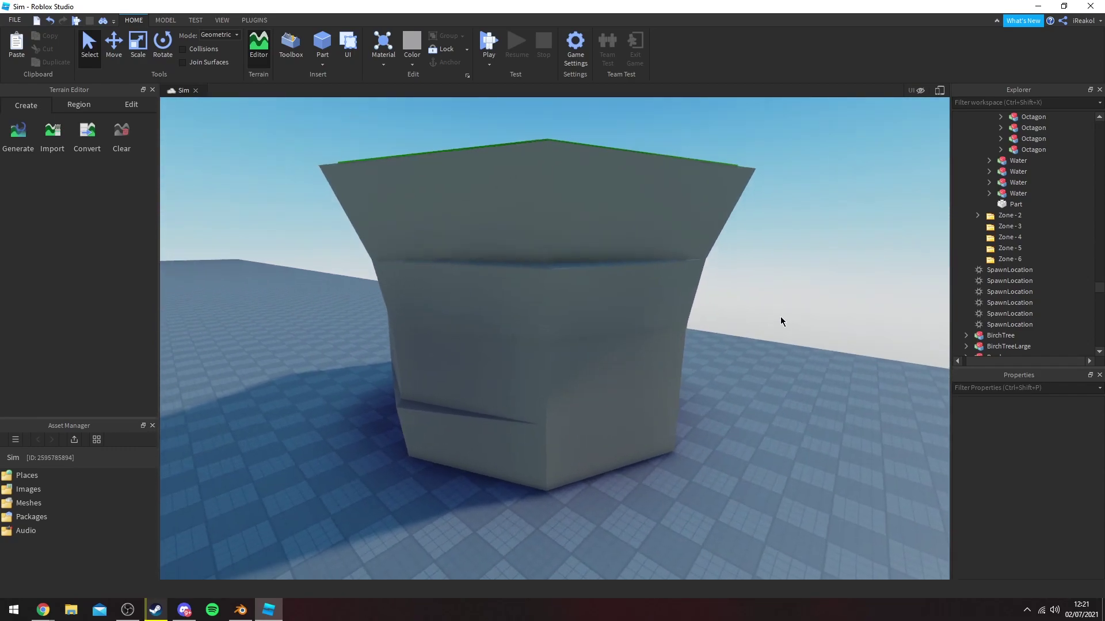
pyautogui.scroll(-2, 780, 317)
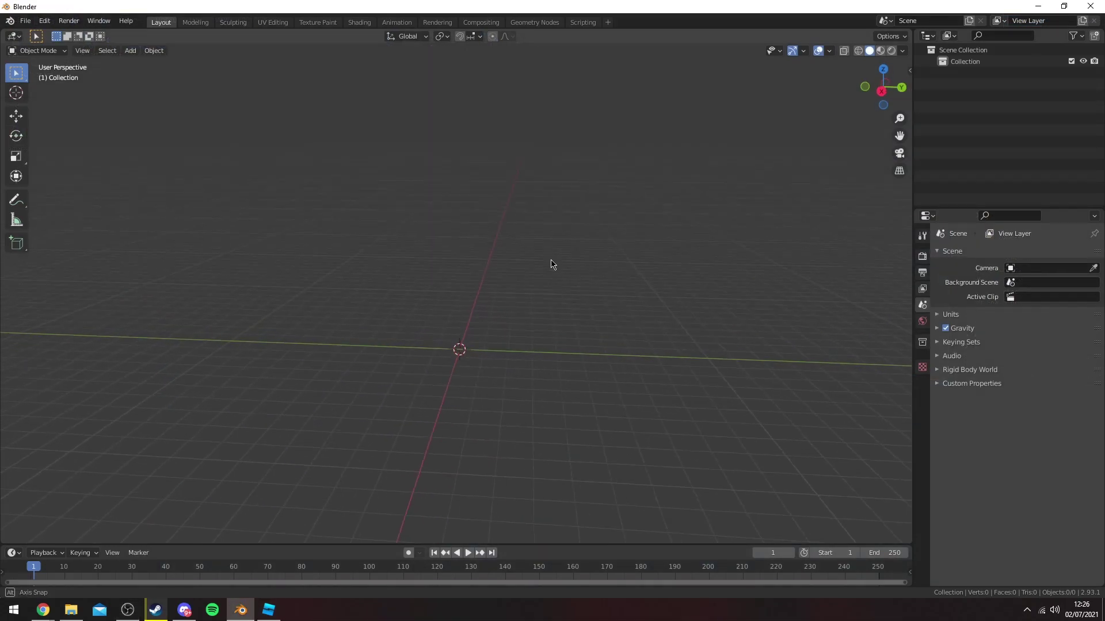
# Step: Switch to Blender and add a cylinder mesh with 7 vertices at the world origin
pyautogui.moveTo(551, 264); pyautogui.dragTo(238, 107, button='middle')
pyautogui.click(130, 51)
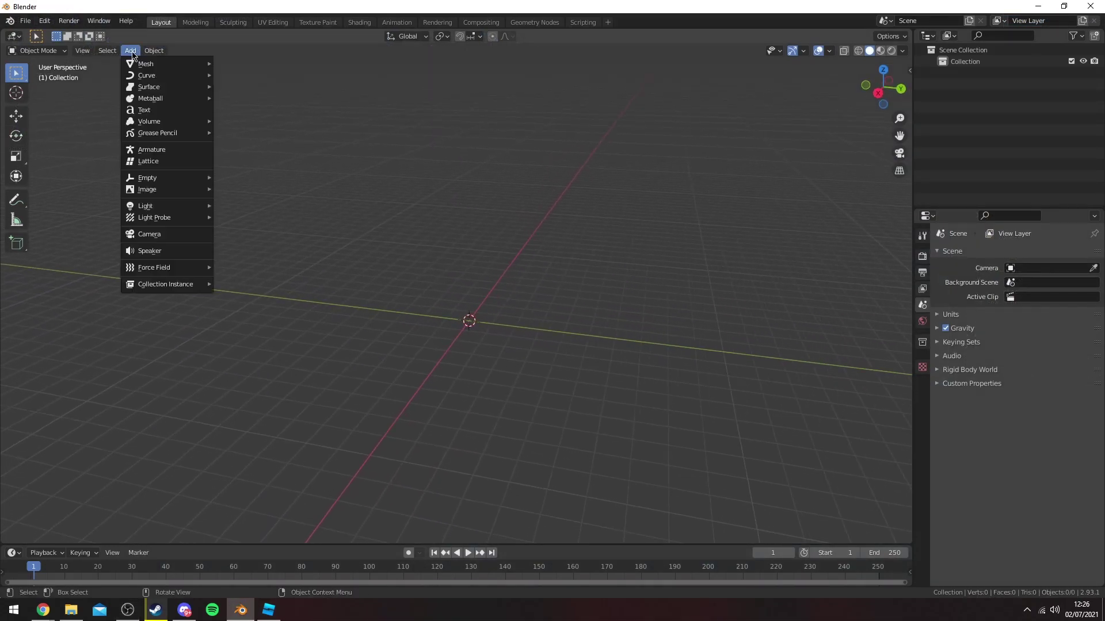
pyautogui.moveTo(151, 67)
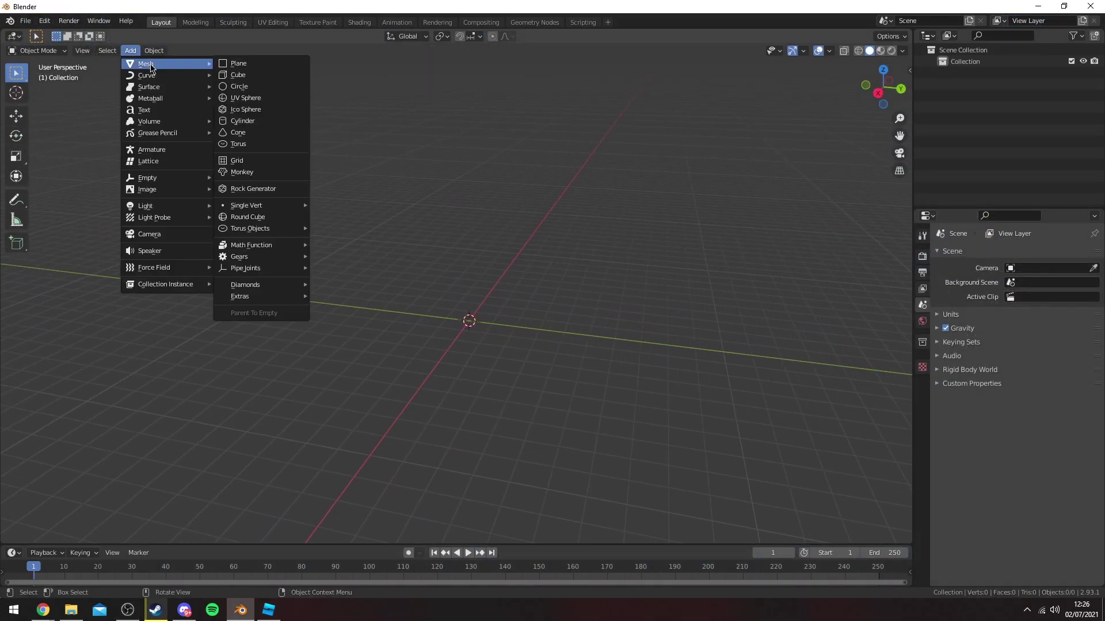
pyautogui.click(245, 121)
pyautogui.click(71, 535)
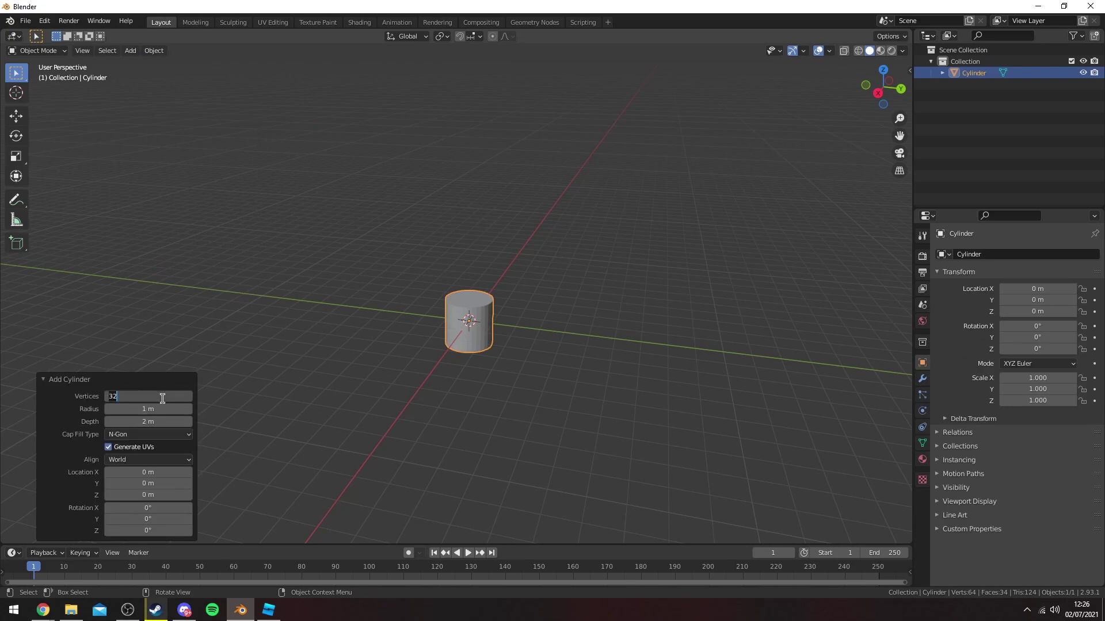
pyautogui.write('7')
pyautogui.press('Return')
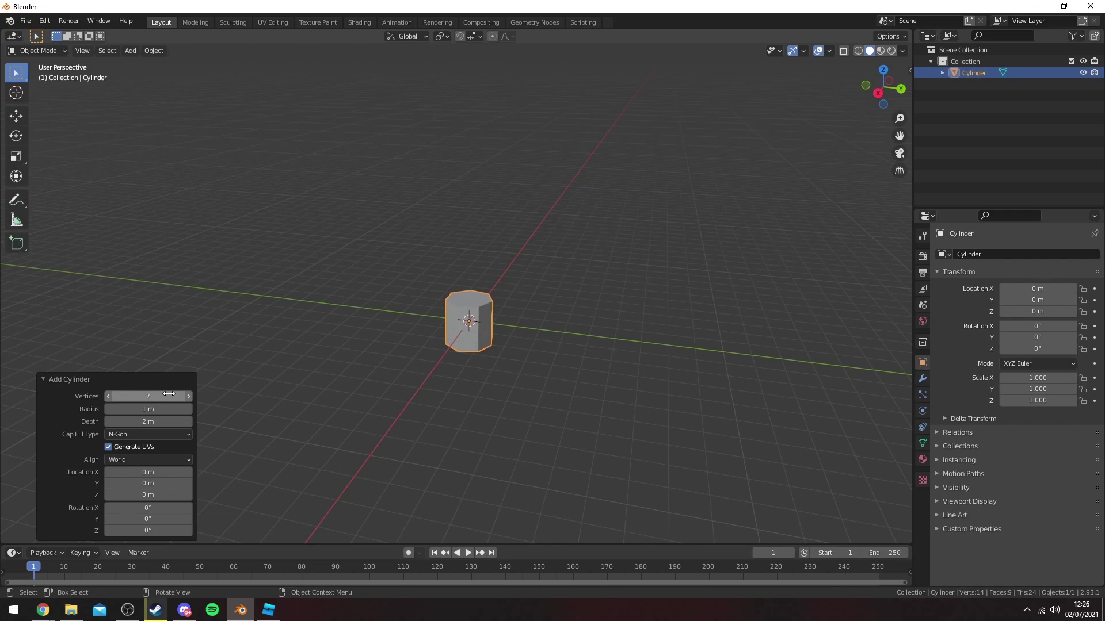
# Step: Raise the cylinder about 0.99 m along Z so its base rests on the grid
pyautogui.click(878, 93)
pyautogui.click(16, 116)
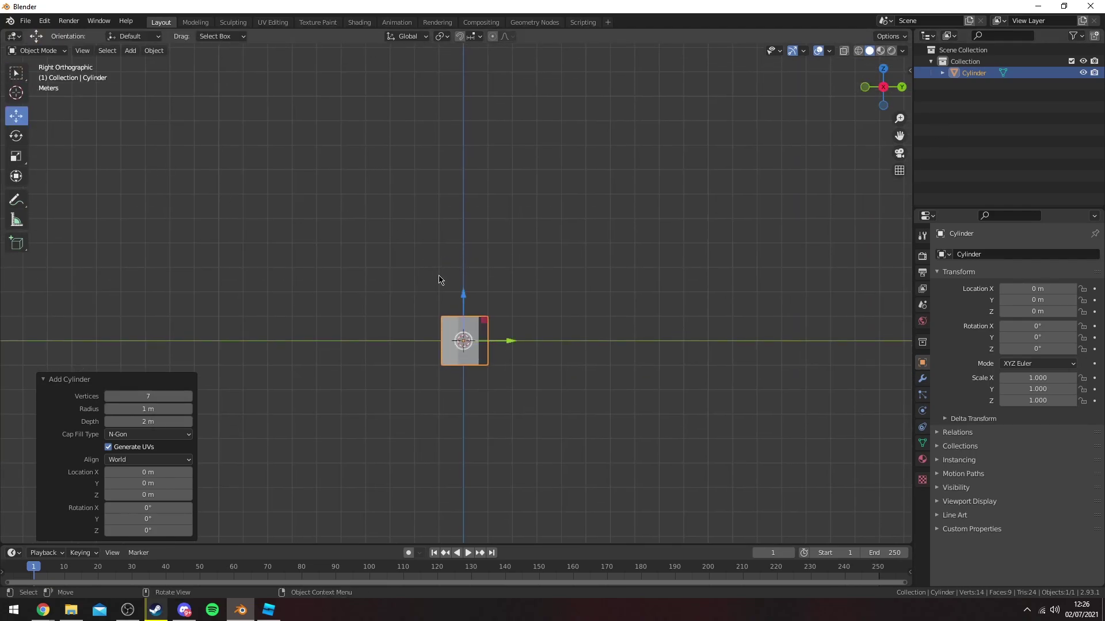
pyautogui.moveTo(467, 308); pyautogui.dragTo(469, 282)
pyautogui.moveTo(571, 322); pyautogui.dragTo(552, 352, button='middle')
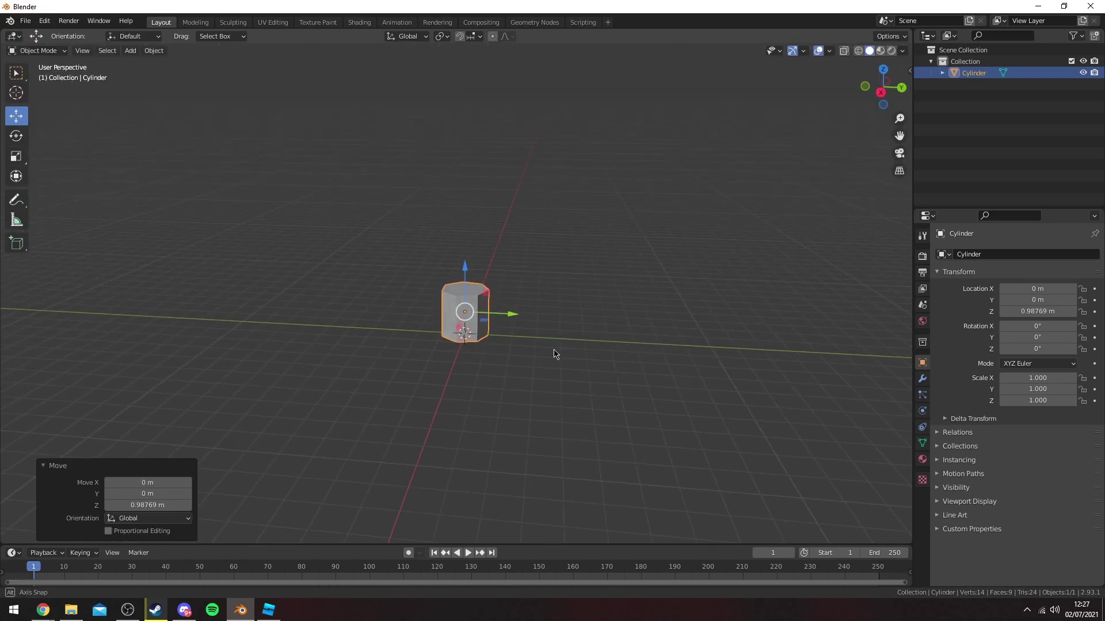
pyautogui.press('s')
pyautogui.press('x')
pyautogui.hotkey('shift', 'z')
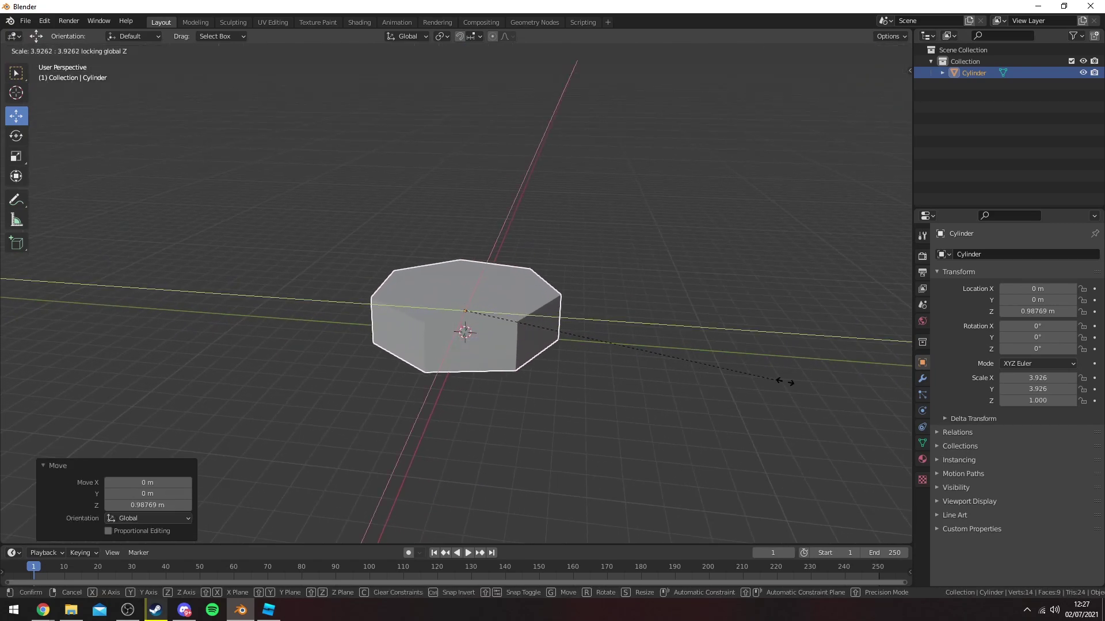
pyautogui.press('Escape')
pyautogui.press('s')
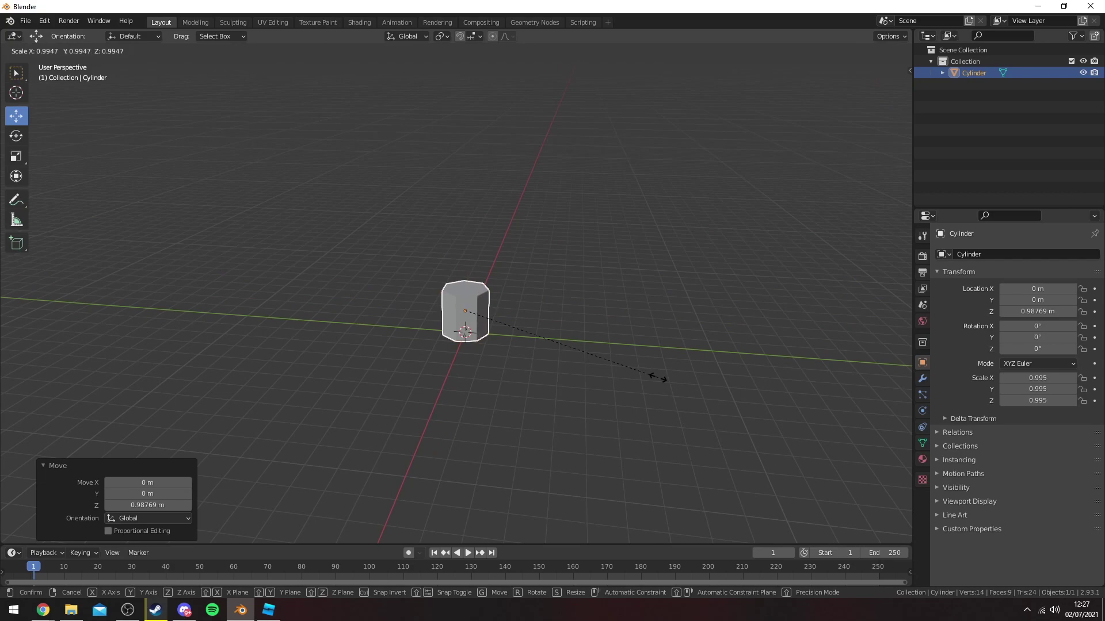
pyautogui.press('Escape')
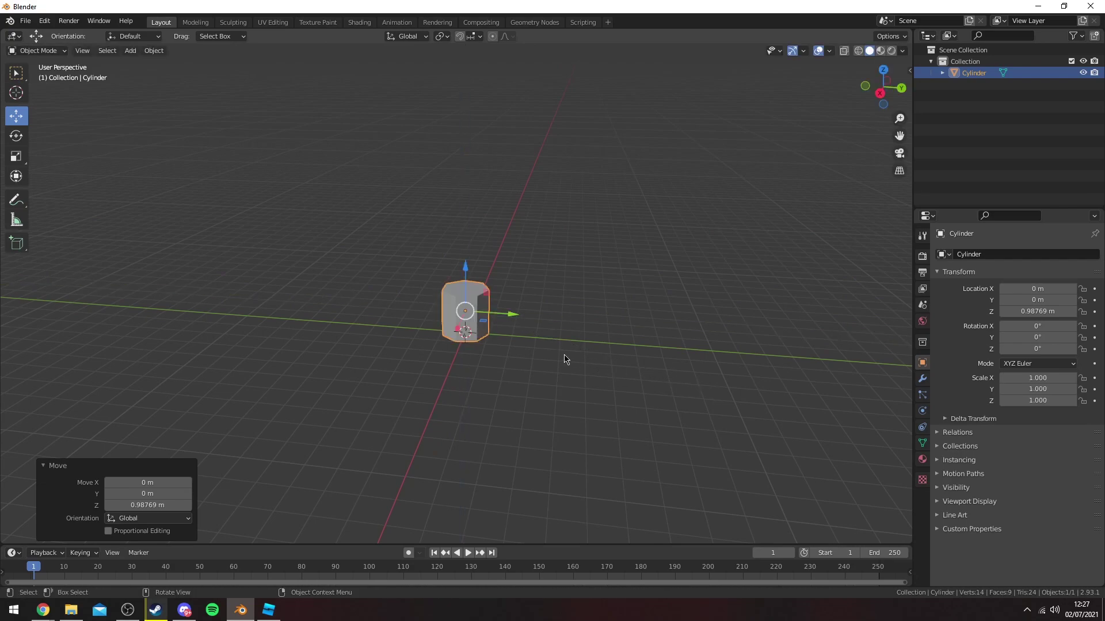
# Step: Scale the cylinder by about 9.49 in X and Y, keeping the Z scale locked
pyautogui.press('s')
pyautogui.press('x')
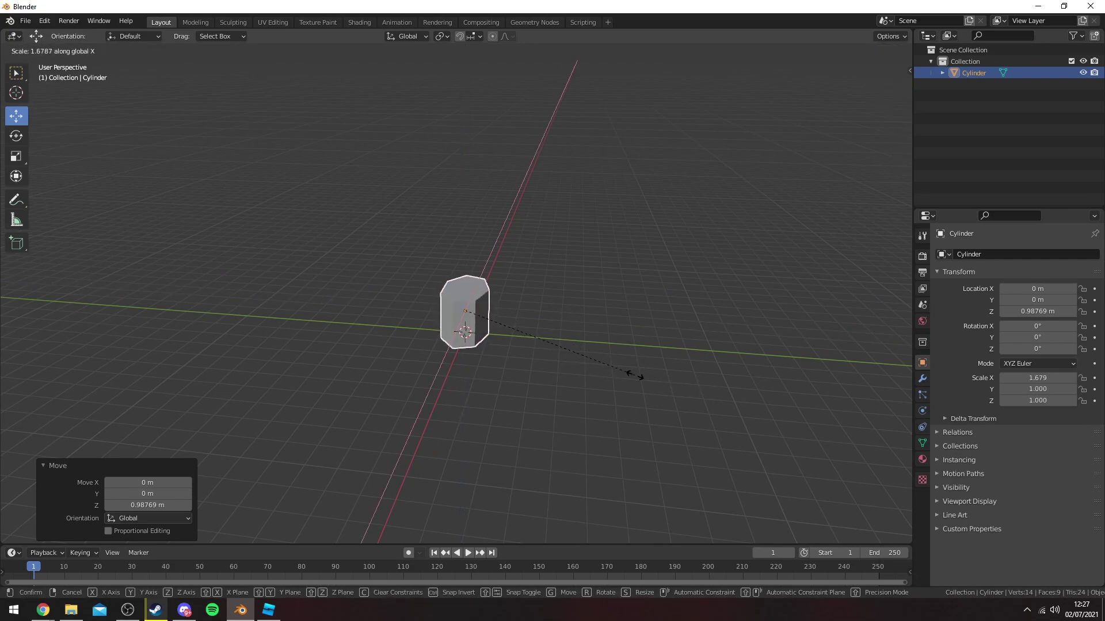
pyautogui.hotkey('shift', 'z')
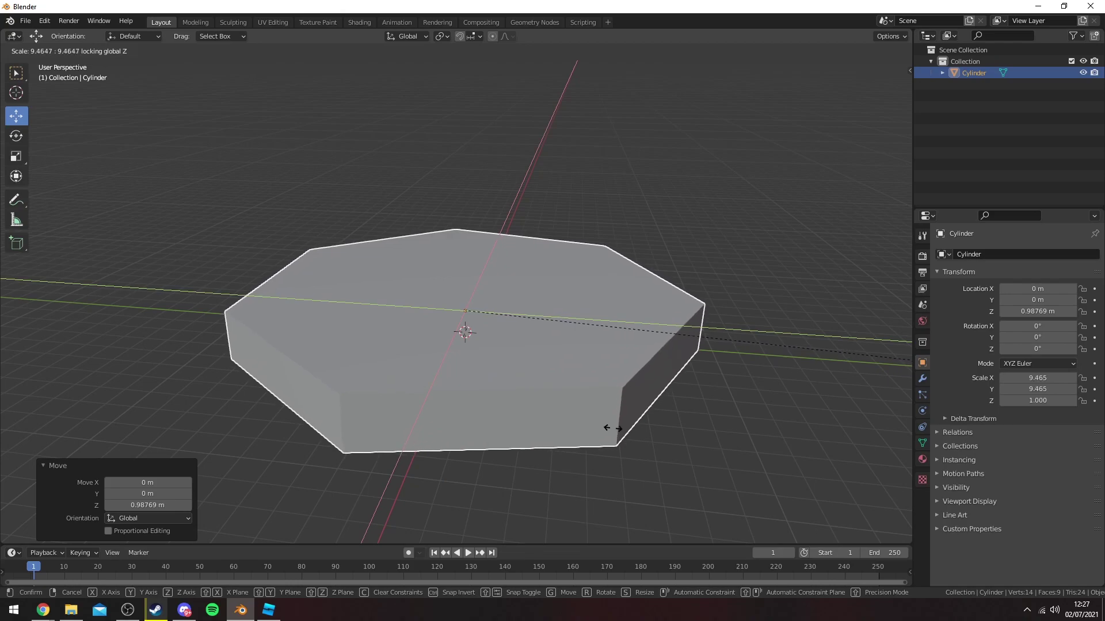
pyautogui.click(606, 429)
# Step: In Edit Mode, raise the cylinder's top face about 16.7 m along Z
pyautogui.scroll(-4, 471, 296)
pyautogui.press('Tab')
pyautogui.moveTo(471, 297); pyautogui.dragTo(267, 217, button='middle')
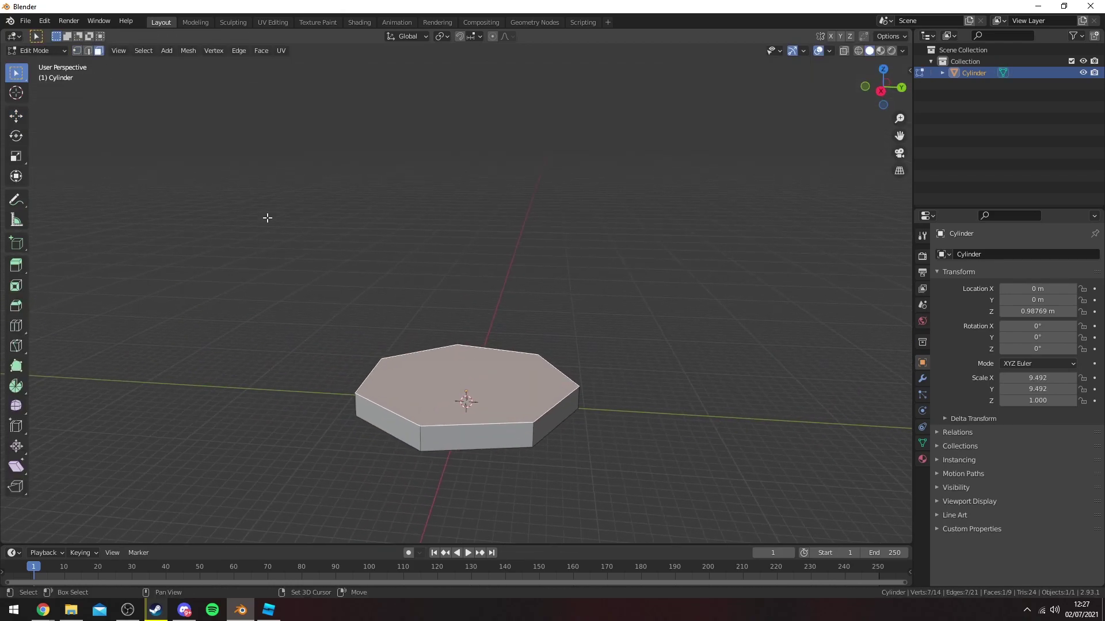
pyautogui.click(23, 118)
pyautogui.moveTo(463, 326); pyautogui.dragTo(488, 159)
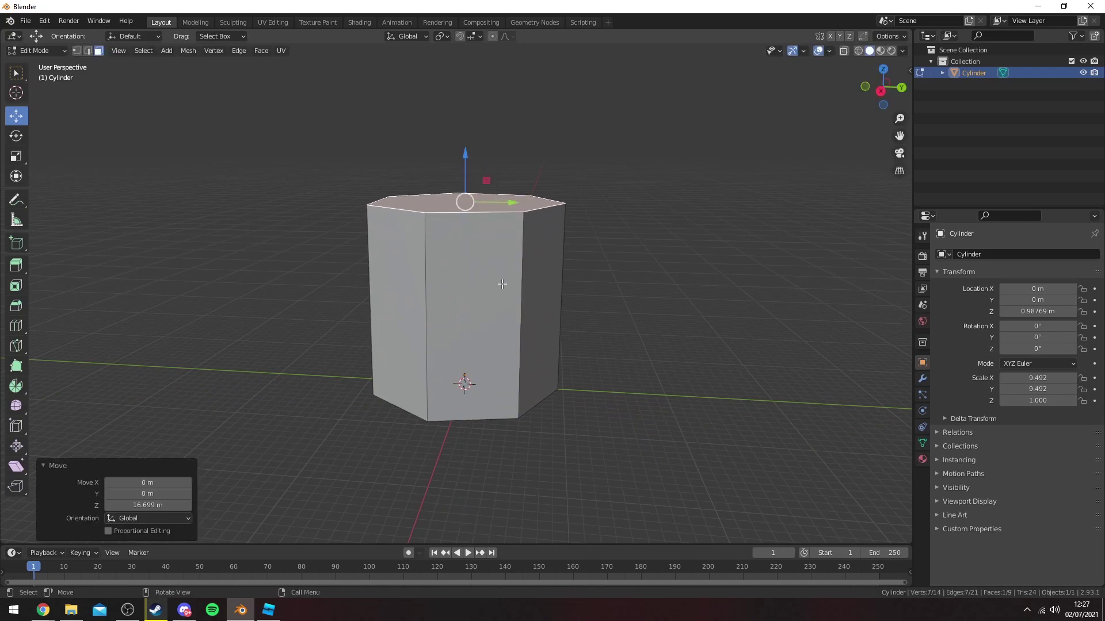
# Step: Add two evenly spaced horizontal loop cuts around the cylinder's sides without sliding them
pyautogui.hotkey('ctrl', 'r')
pyautogui.scroll(1, 520, 284)
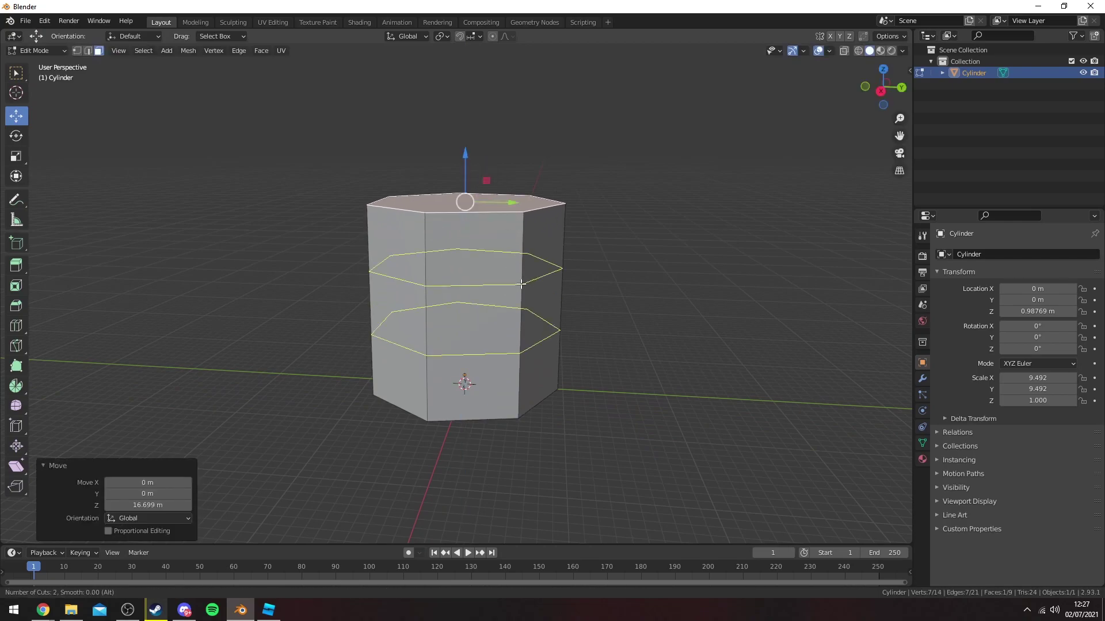
pyautogui.click(521, 284)
pyautogui.rightClick(535, 285)
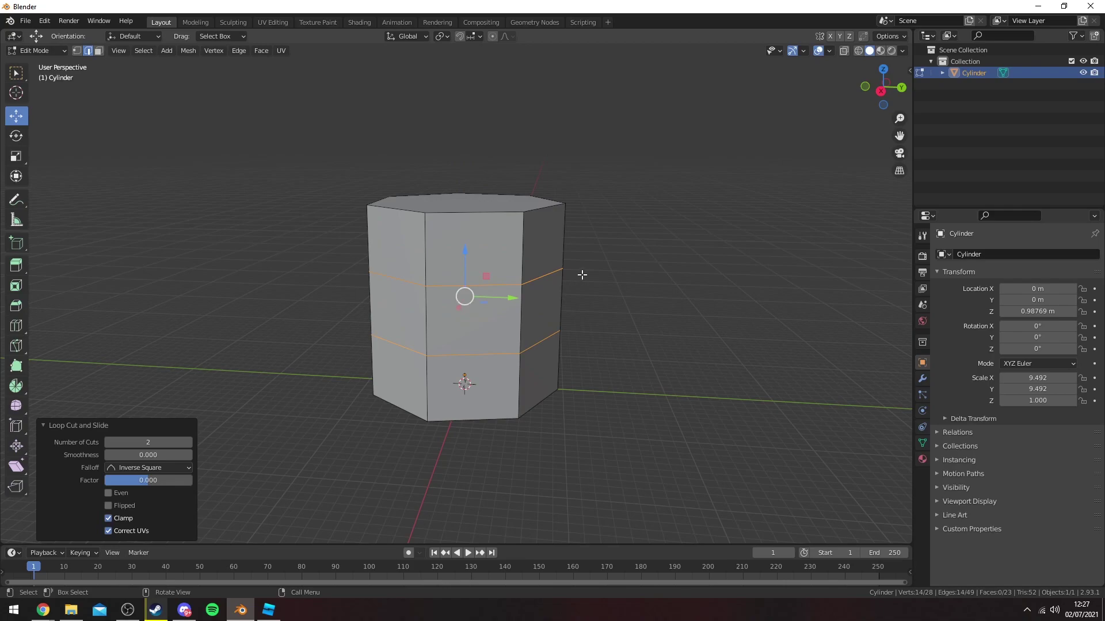
# Step: Scale the cylinder's top face slightly outward to flare the upper rim
pyautogui.moveTo(582, 275); pyautogui.dragTo(564, 300, button='middle')
pyautogui.press('3')
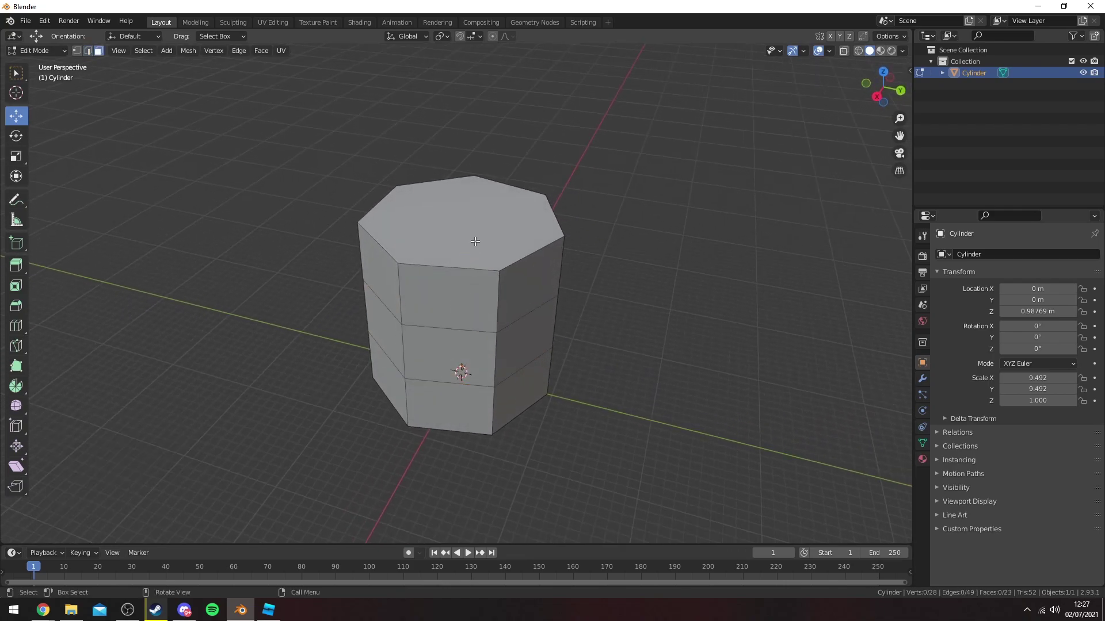
pyautogui.click(475, 236)
pyautogui.moveTo(637, 308); pyautogui.dragTo(657, 279, button='middle')
pyautogui.press('s')
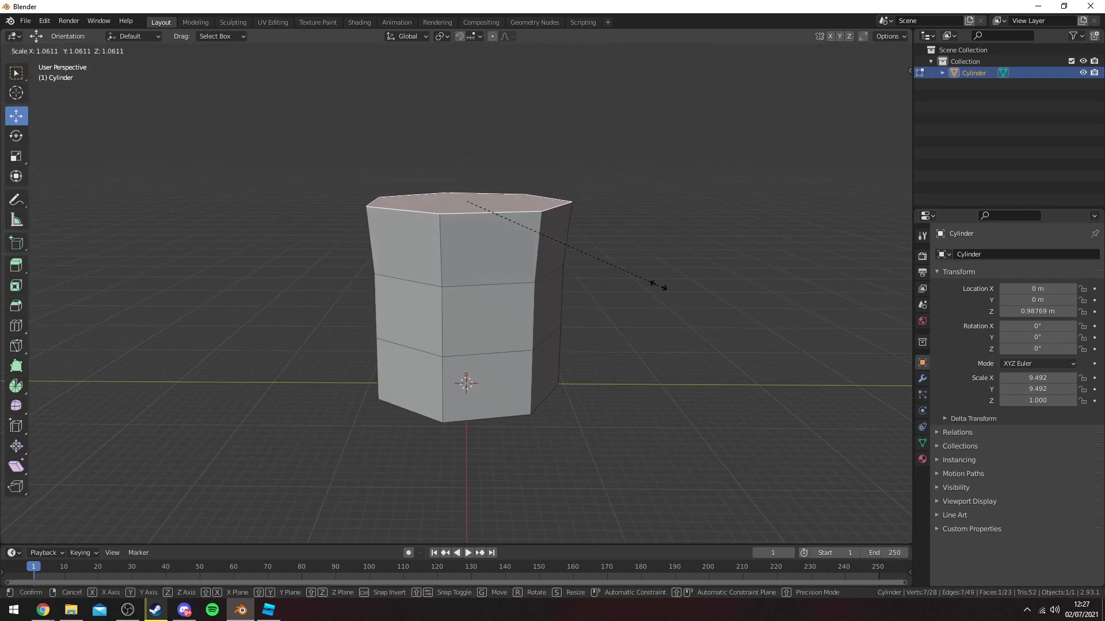
pyautogui.click(671, 290)
# Step: Scale the upper edge loop outward by about 1.03 and check the flared shape in Object Mode
pyautogui.moveTo(671, 291)
pyautogui.mouseDown(button='middle')
pyautogui.moveTo(607, 264)
pyautogui.moveTo(654, 289)
pyautogui.mouseUp(button='middle')
pyautogui.press('s')
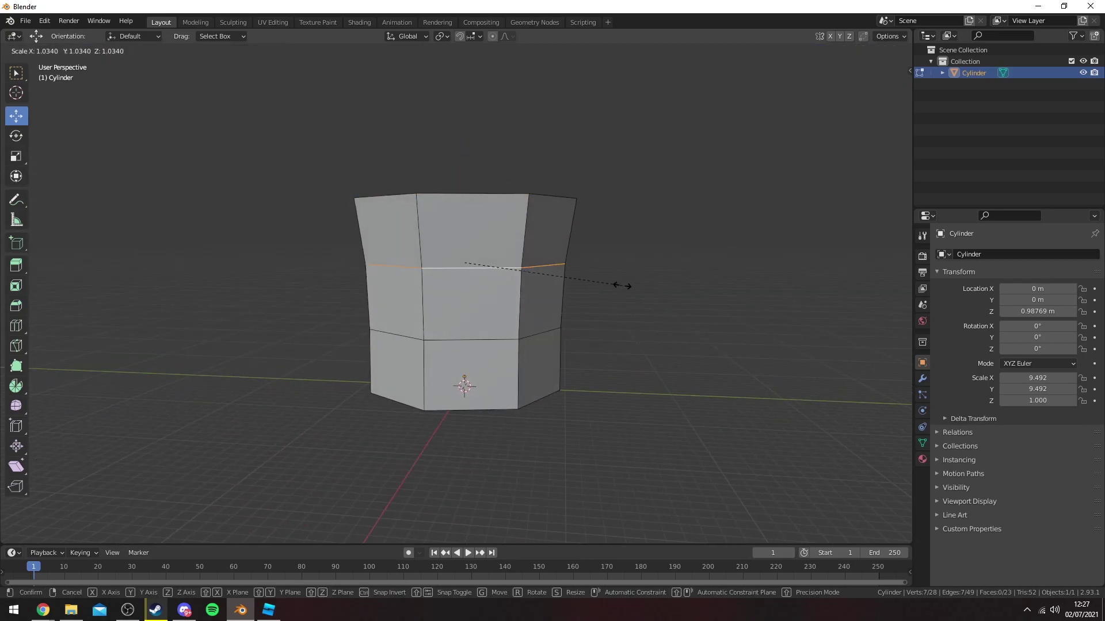
pyautogui.click(621, 285)
pyautogui.press('Tab')
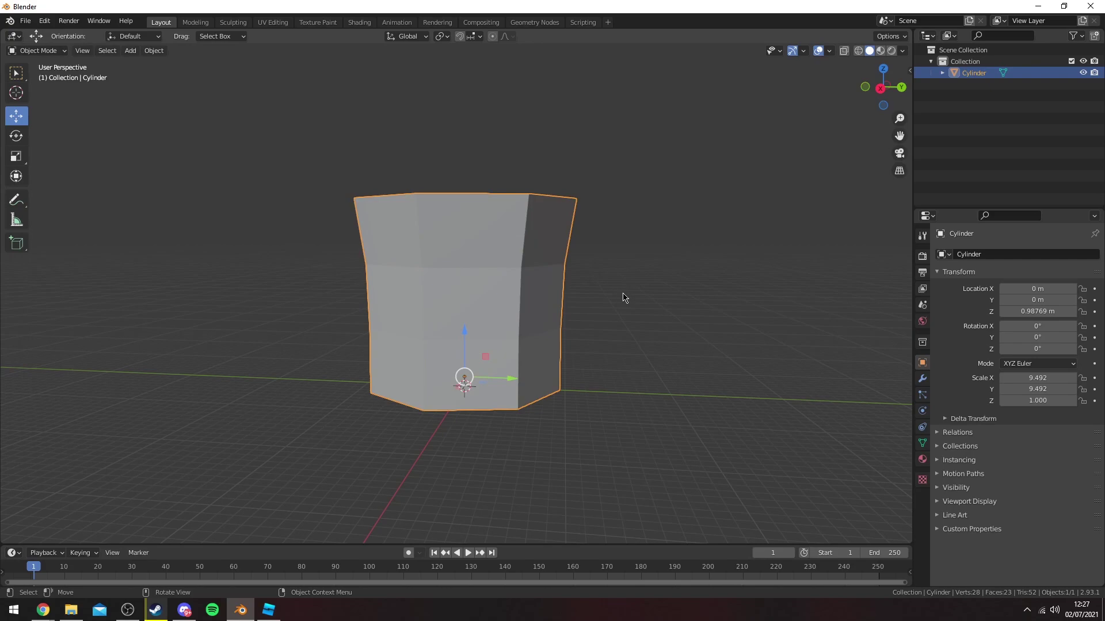
pyautogui.moveTo(624, 298); pyautogui.dragTo(487, 282, button='middle')
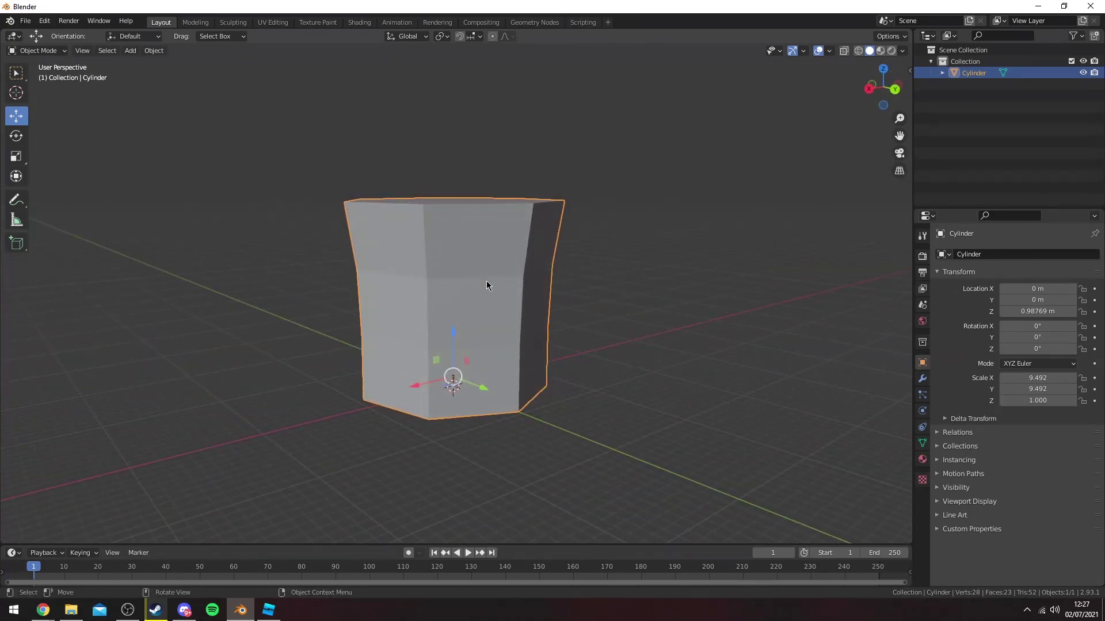
# Step: In Edit Mode, select the whole cylinder mesh and shade its faces smooth
pyautogui.press('Tab')
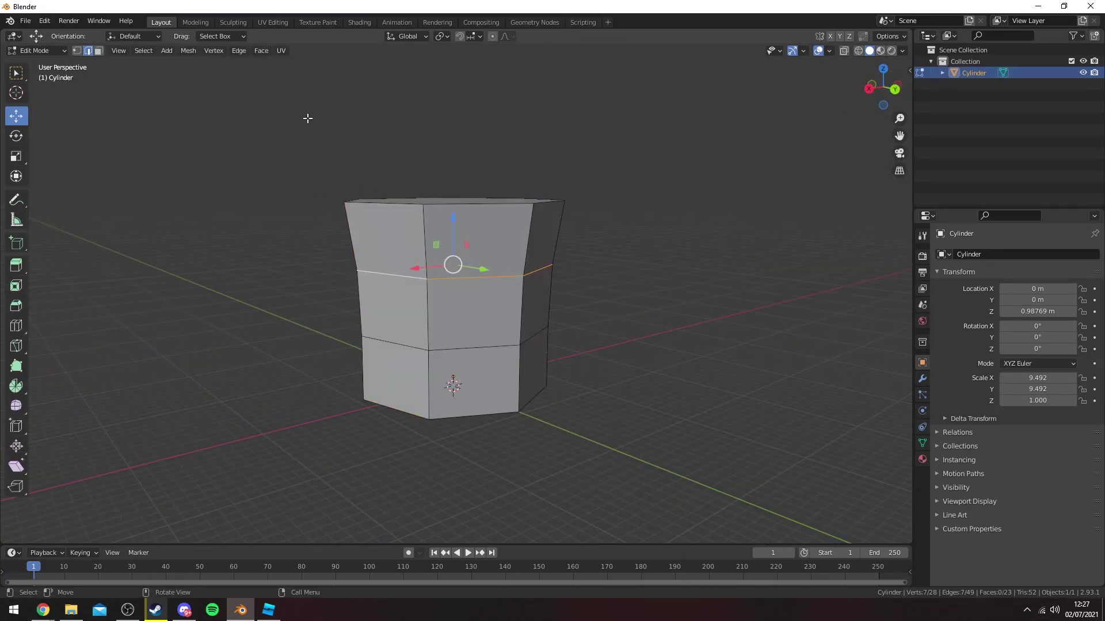
pyautogui.press('a')
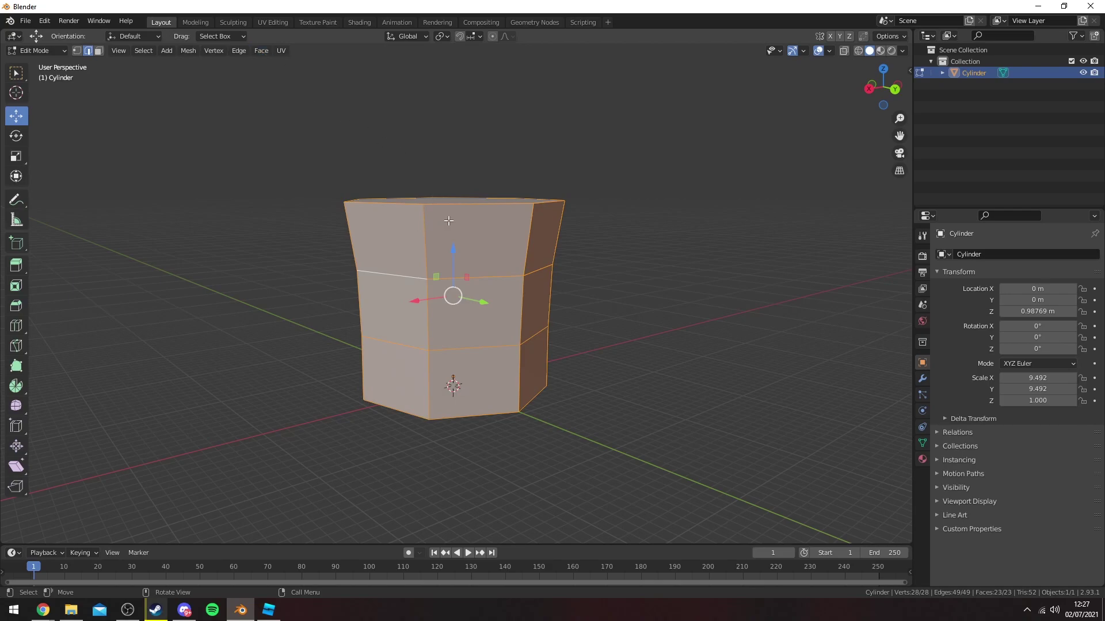
pyautogui.moveTo(449, 220); pyautogui.dragTo(280, 86, button='middle')
pyautogui.click(262, 51)
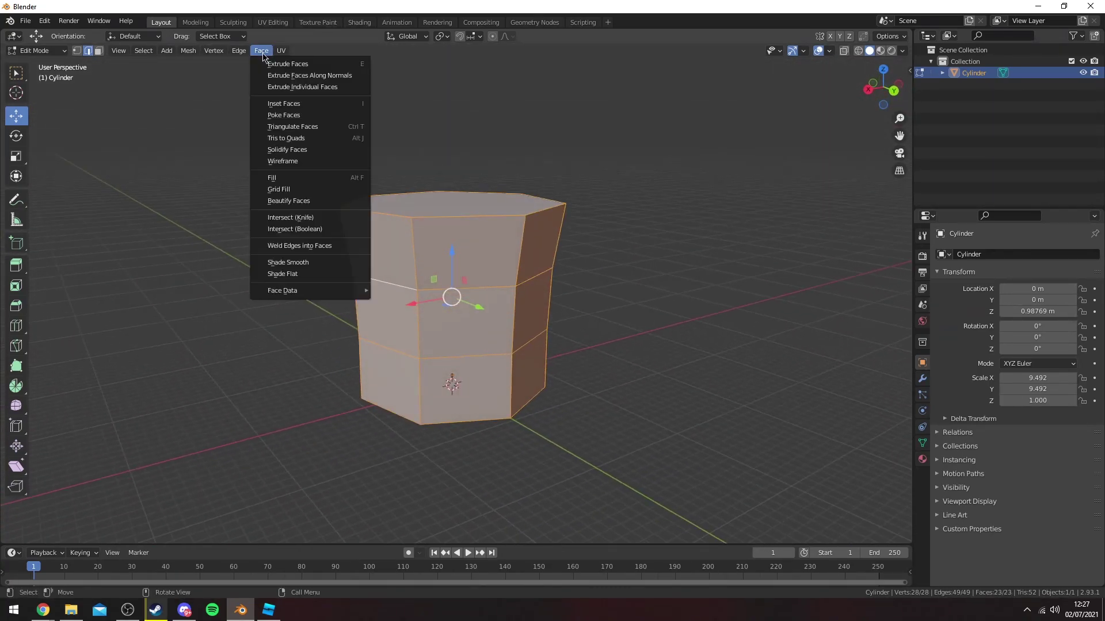
pyautogui.click(287, 262)
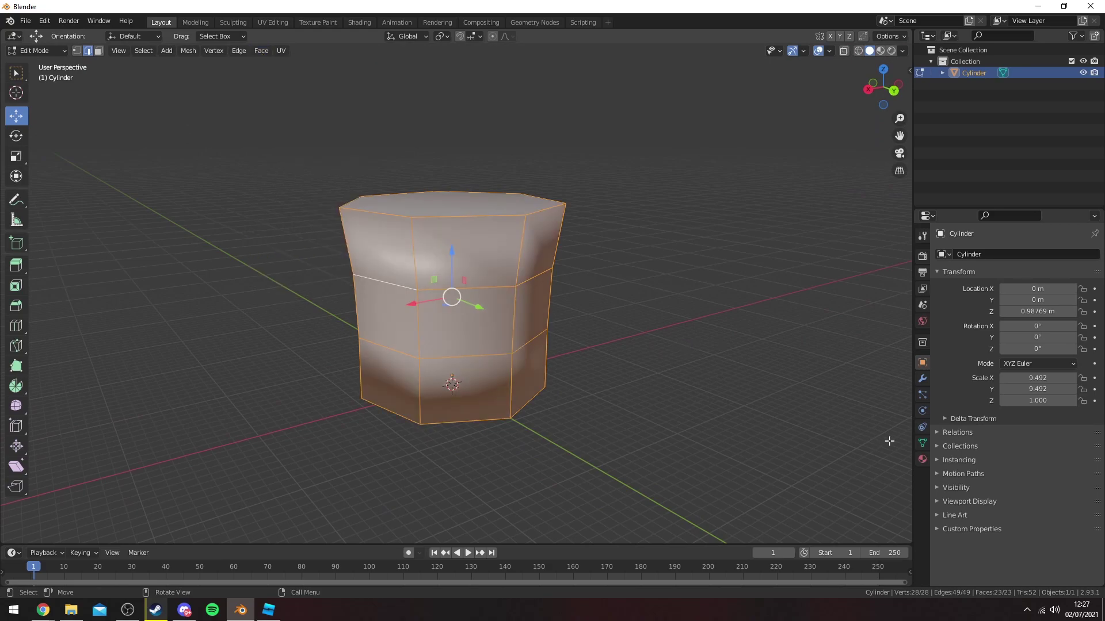
# Step: Enable Auto Smooth at 30° in the cylinder's normals settings and inspect the shading in Object Mode
pyautogui.click(923, 444)
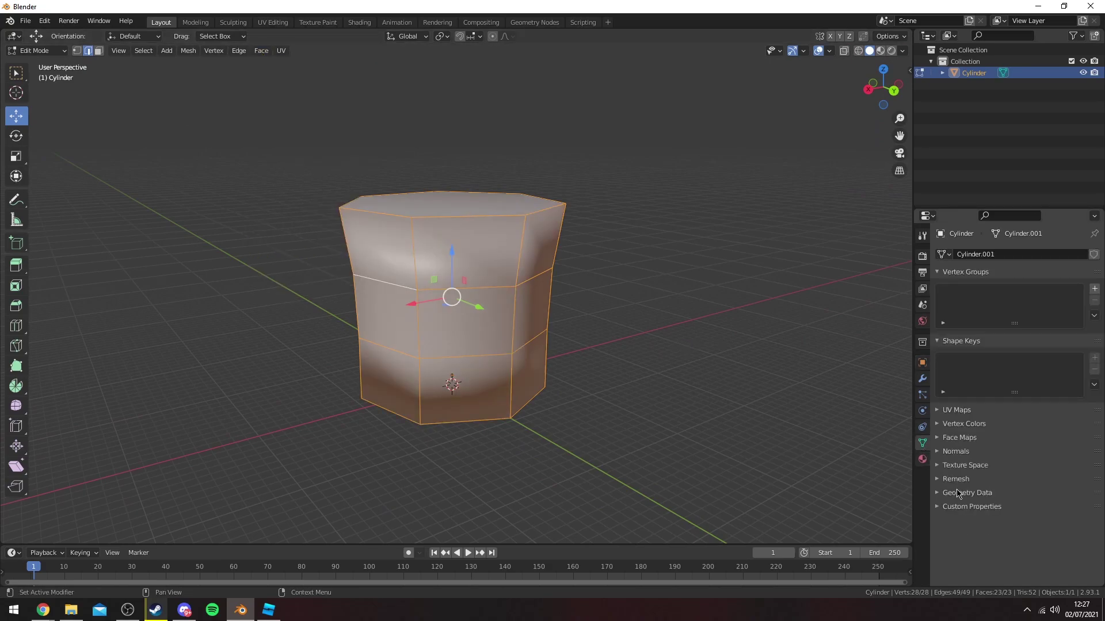
pyautogui.click(941, 452)
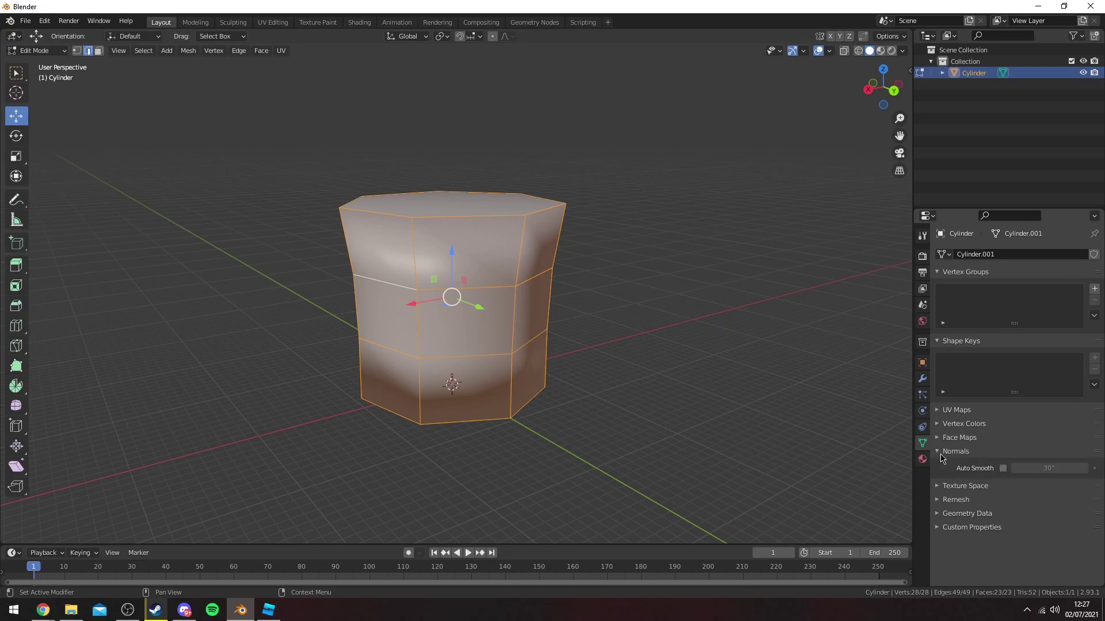
pyautogui.click(1002, 468)
pyautogui.press('Tab')
pyautogui.click(605, 323)
pyautogui.moveTo(604, 324); pyautogui.dragTo(492, 223, button='middle')
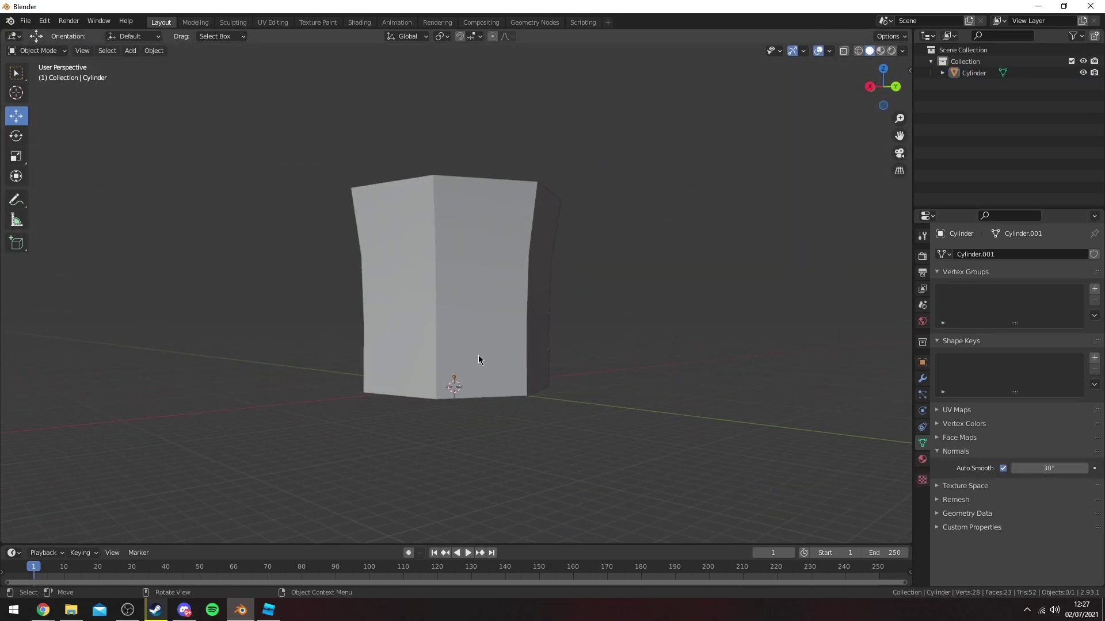
pyautogui.moveTo(478, 360); pyautogui.dragTo(500, 293, button='middle')
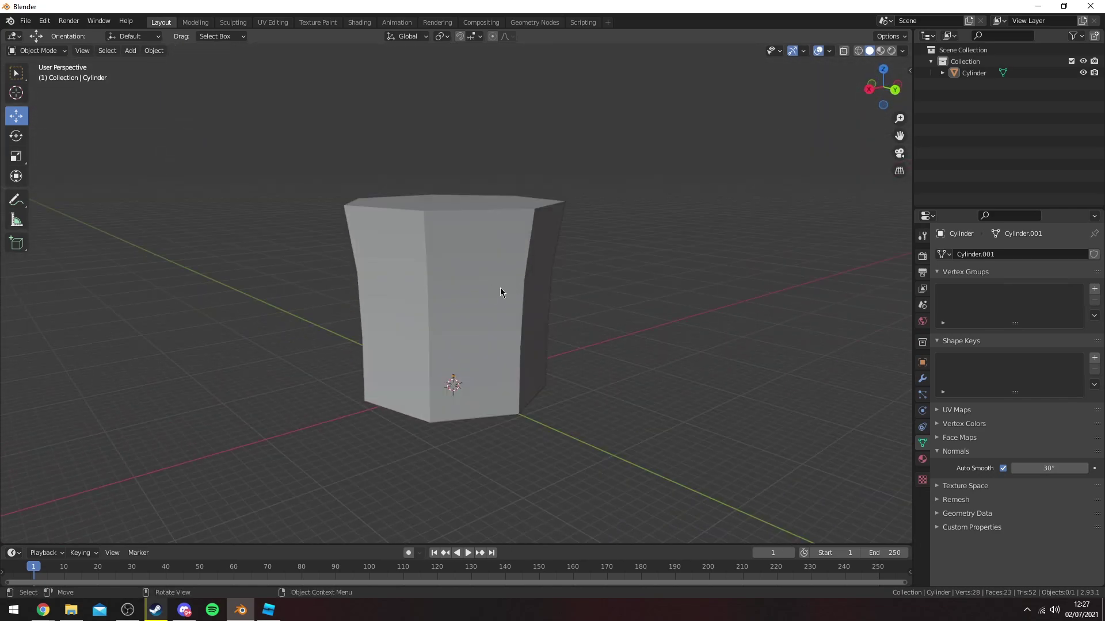
# Step: Add one horizontal loop cut just below the lower edge loop, slid by about -0.84, and turn on Auto Merge for vertices
pyautogui.moveTo(548, 369); pyautogui.dragTo(511, 318, button='middle')
pyautogui.scroll(3, 459, 311)
pyautogui.click(459, 310)
pyautogui.press('Tab')
pyautogui.moveTo(567, 340); pyautogui.dragTo(577, 343, button='middle')
pyautogui.hotkey('ctrl', 'r')
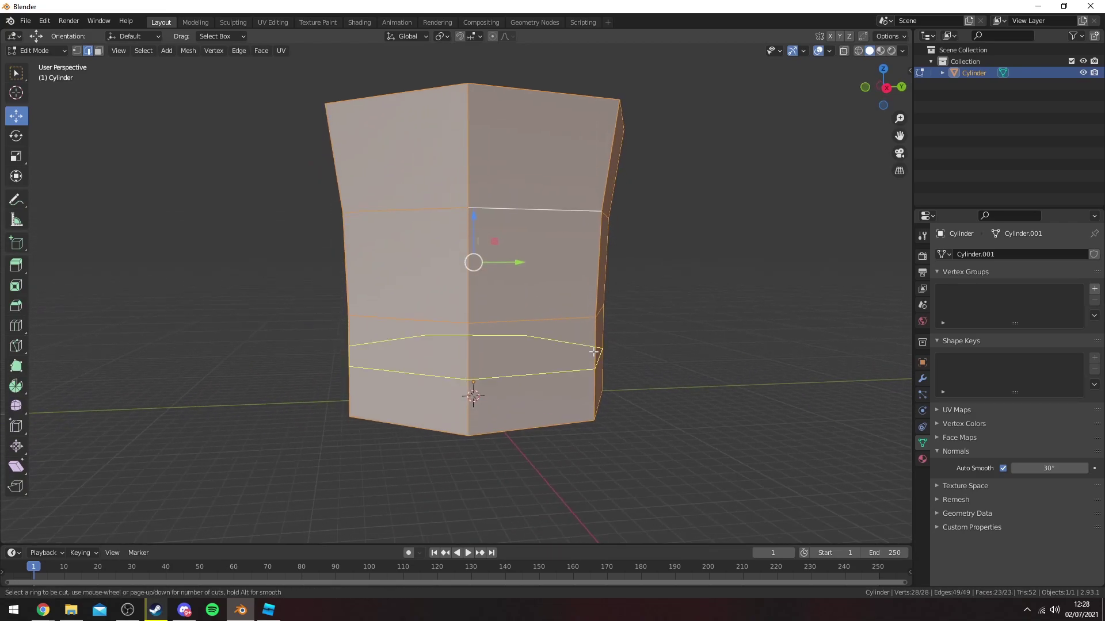
pyautogui.click(593, 351)
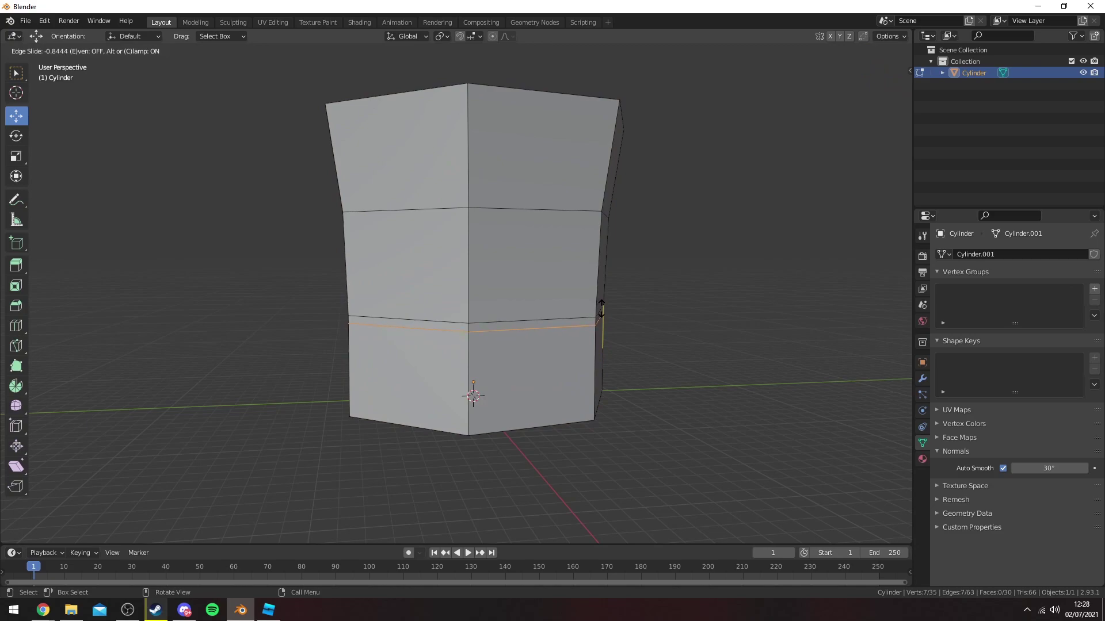
pyautogui.click(602, 308)
pyautogui.moveTo(785, 193); pyautogui.dragTo(731, 244, button='middle')
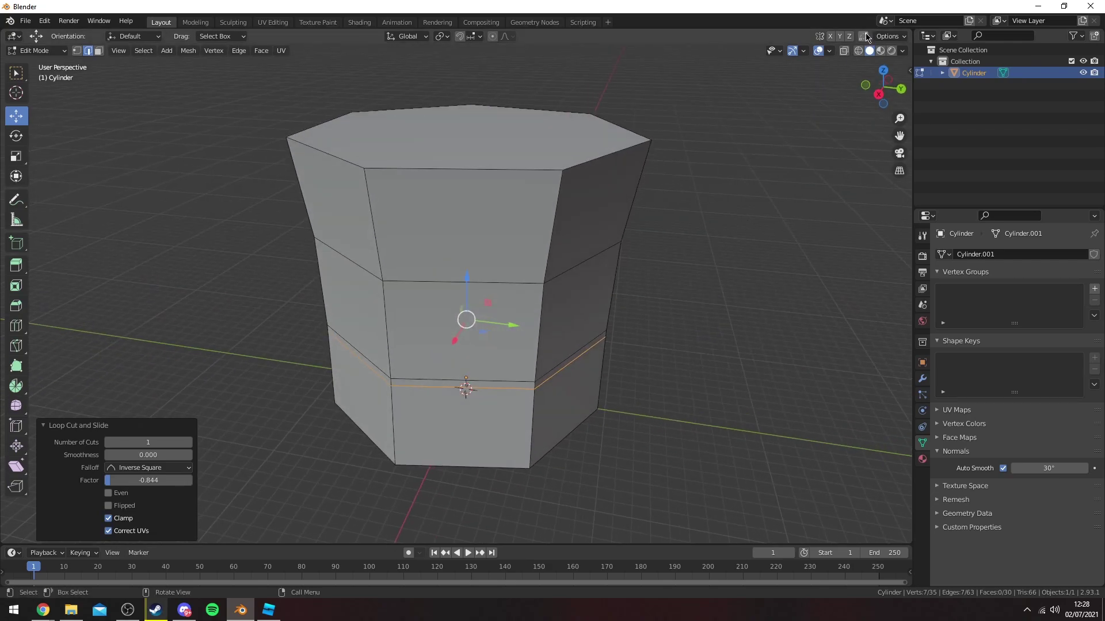
pyautogui.moveTo(464, 293); pyautogui.dragTo(468, 264, button='middle')
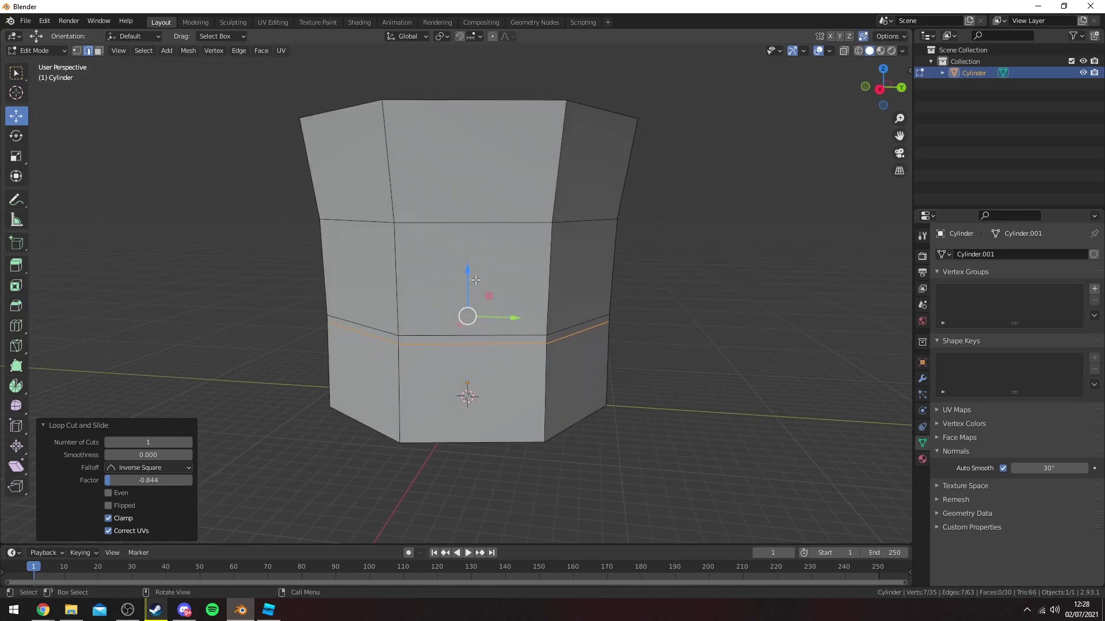
# Step: In vertex selection, pull one corner vertex of the new lower loop outward about 0.41 m along X and raise it slightly
pyautogui.scroll(1, 568, 333)
pyautogui.moveTo(598, 344); pyautogui.dragTo(577, 347, button='middle')
pyautogui.press('Tab')
pyautogui.press('Tab')
pyautogui.click(547, 335)
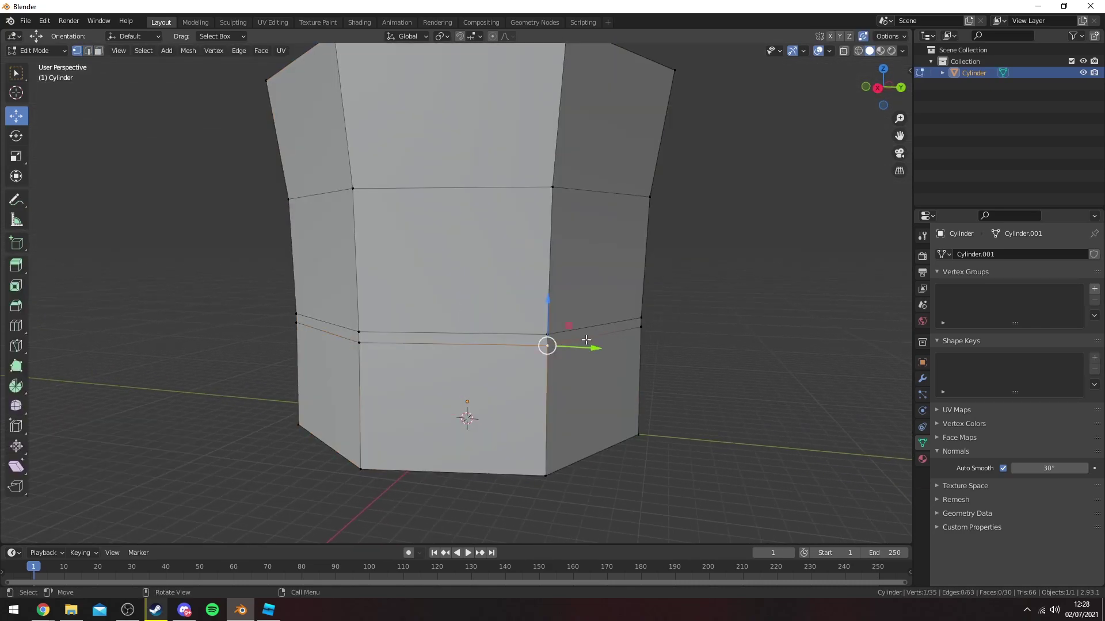
pyautogui.scroll(5, 547, 339)
pyautogui.hotkey('shift', 'v')
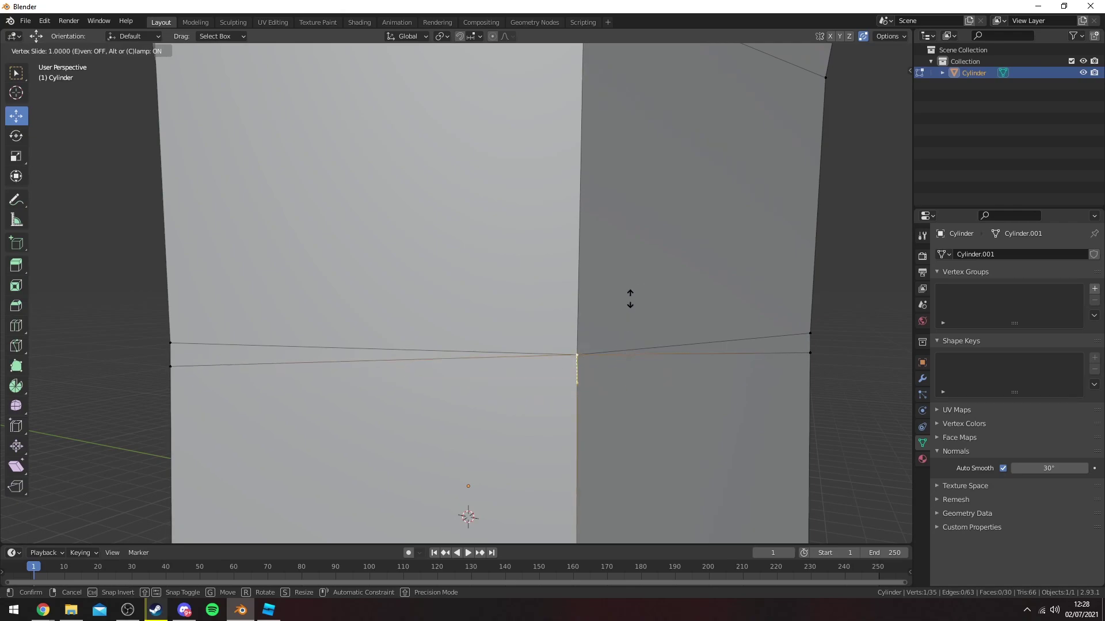
pyautogui.rightClick(631, 298)
pyautogui.scroll(-3, 530, 316)
pyautogui.moveTo(486, 317); pyautogui.dragTo(508, 343, button='middle')
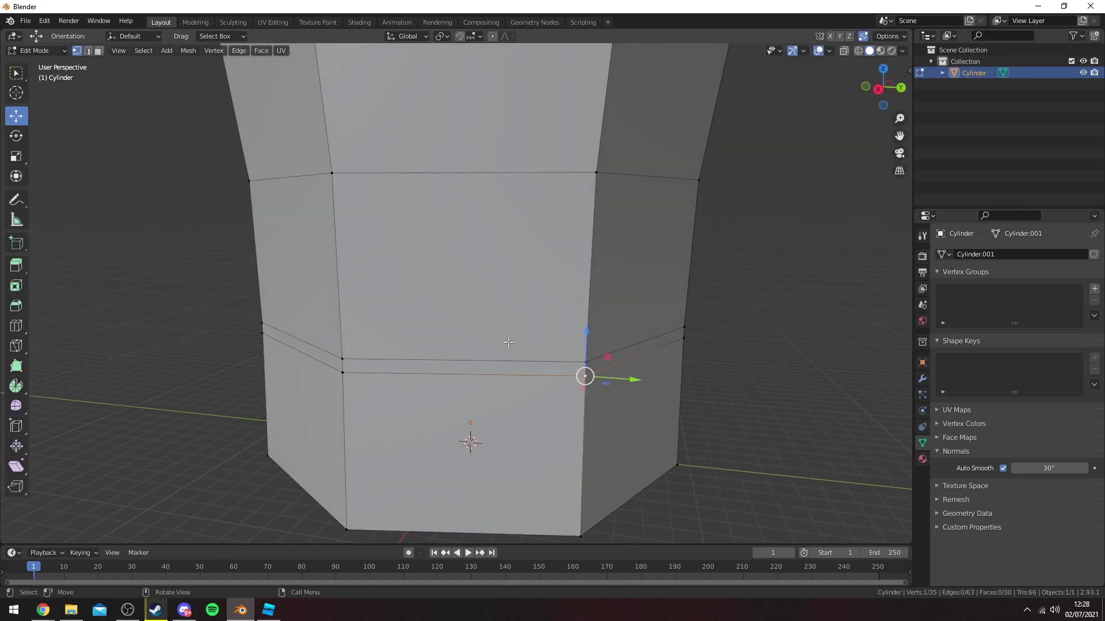
pyautogui.moveTo(339, 374); pyautogui.dragTo(371, 354, button='middle')
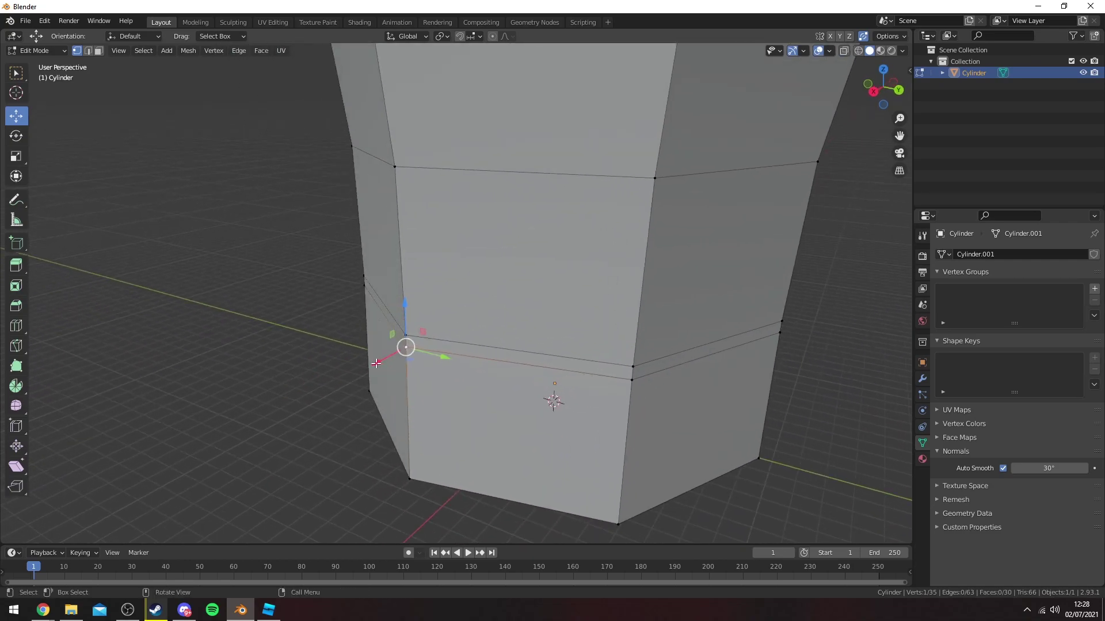
pyautogui.moveTo(376, 363); pyautogui.dragTo(366, 366)
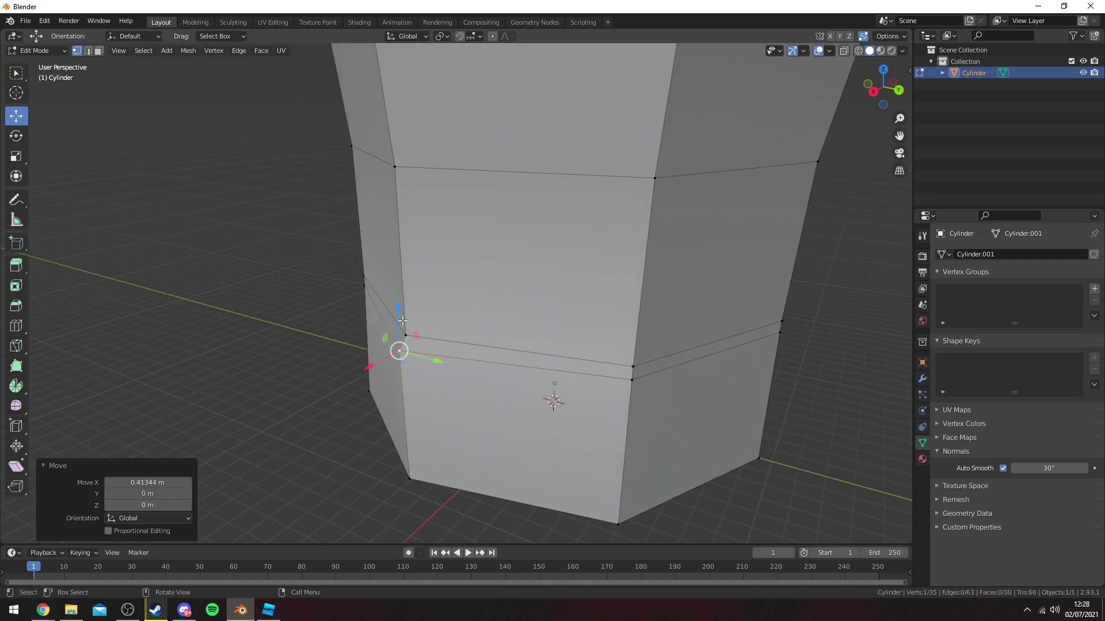
pyautogui.moveTo(398, 314); pyautogui.dragTo(398, 308)
# Step: Vertex-slide the lower-loop vertices on both sides of the pulled corner fully up by 1.0 so they merge into the loop above
pyautogui.click(657, 389)
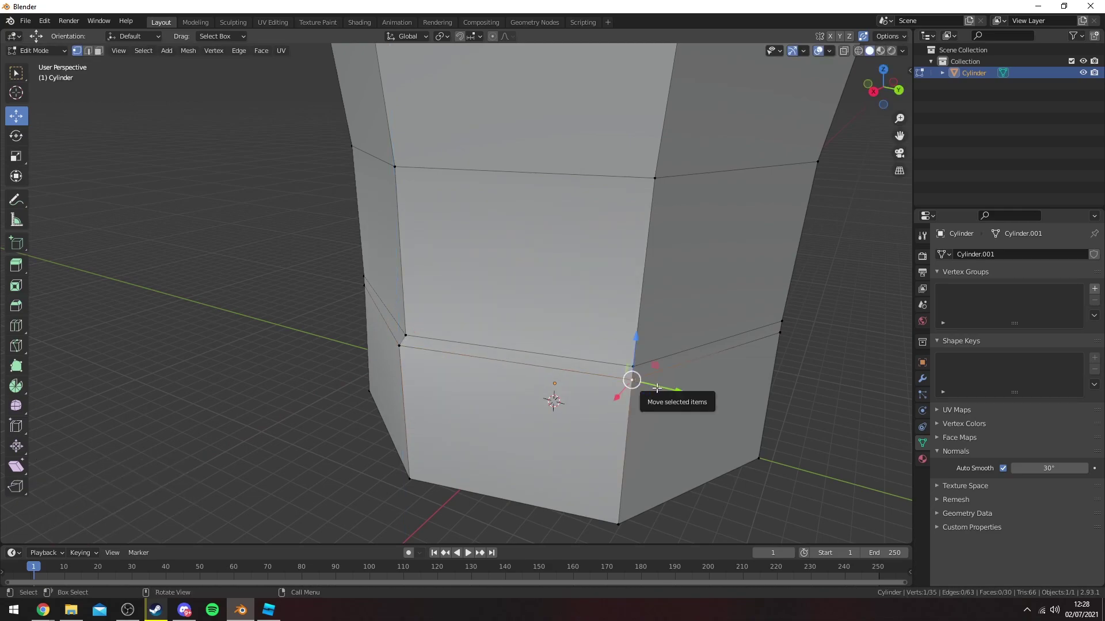
pyautogui.hotkey('shift', 'v')
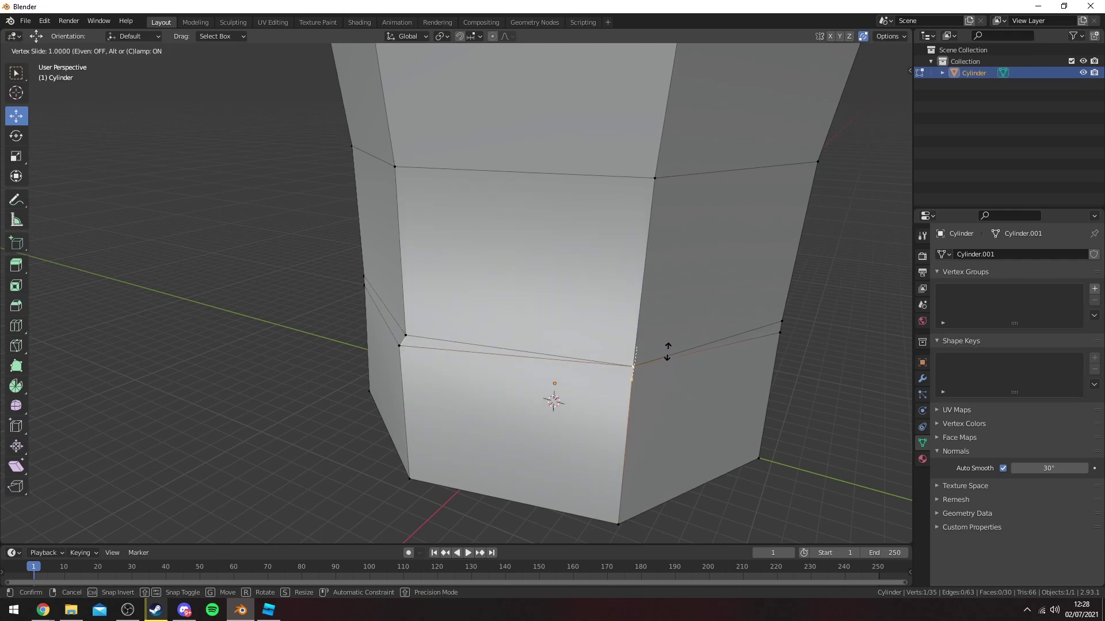
pyautogui.click(672, 311)
pyautogui.moveTo(673, 313); pyautogui.dragTo(461, 310, button='middle')
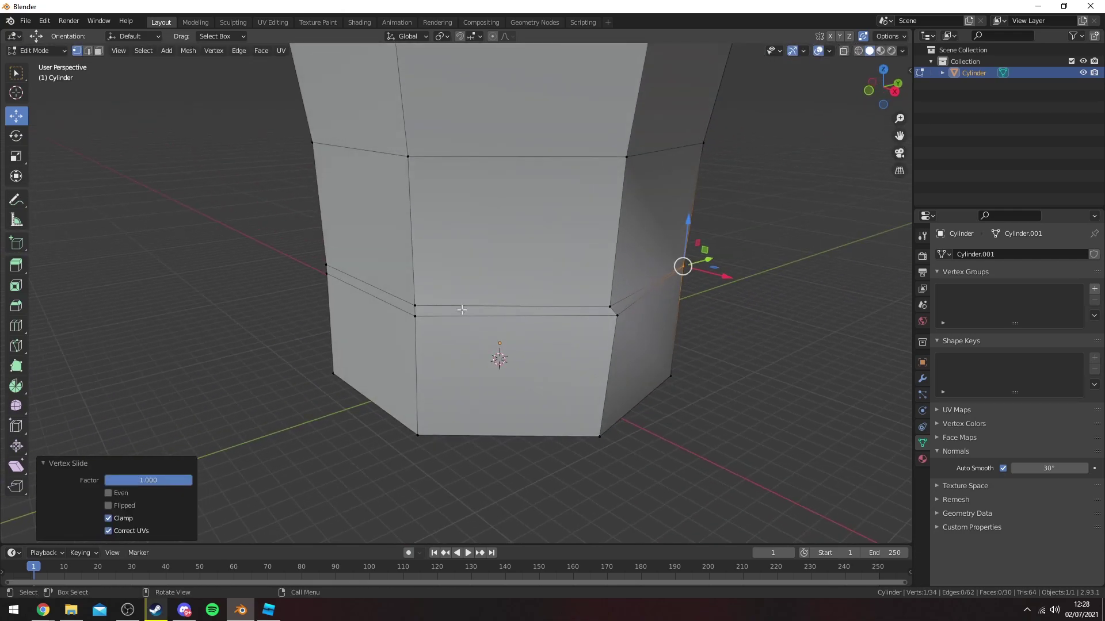
pyautogui.click(418, 316)
pyautogui.hotkey('shift', 'v')
pyautogui.click(521, 251)
pyautogui.moveTo(652, 265); pyautogui.dragTo(622, 269, button='middle')
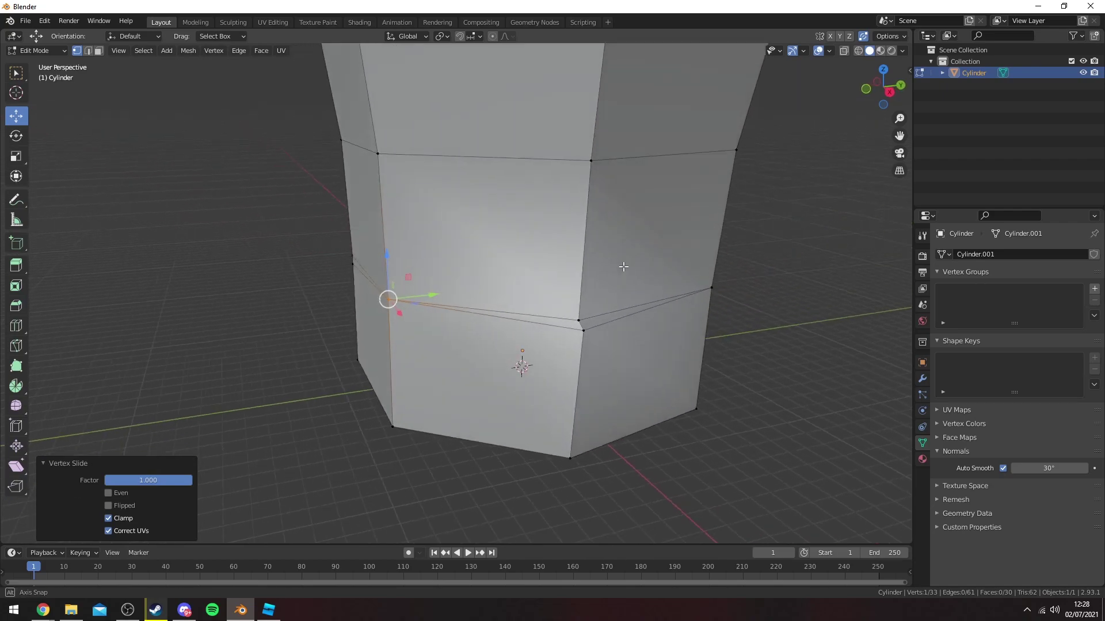
pyautogui.press('Tab')
pyautogui.scroll(-3, 712, 298)
pyautogui.moveTo(713, 299); pyautogui.dragTo(546, 290, button='middle')
# Step: Fine-tune the ledge's protruding corner vertex along X and Z, finishing with a move of about -0.19 m in Z
pyautogui.press('Tab')
pyautogui.scroll(2, 461, 292)
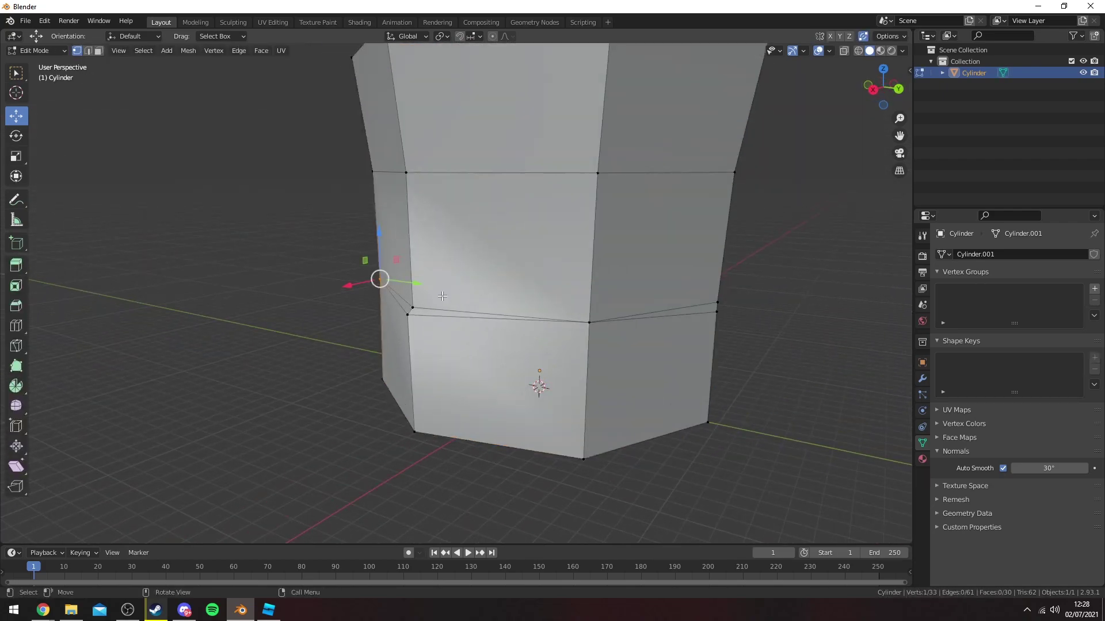
pyautogui.click(413, 306)
pyautogui.scroll(1, 412, 308)
pyautogui.moveTo(395, 319); pyautogui.dragTo(354, 343, button='middle')
pyautogui.moveTo(316, 365); pyautogui.dragTo(307, 363)
pyautogui.moveTo(337, 326); pyautogui.dragTo(338, 312)
pyautogui.press('Tab')
pyautogui.moveTo(434, 331); pyautogui.dragTo(484, 312, button='middle')
pyautogui.press('Tab')
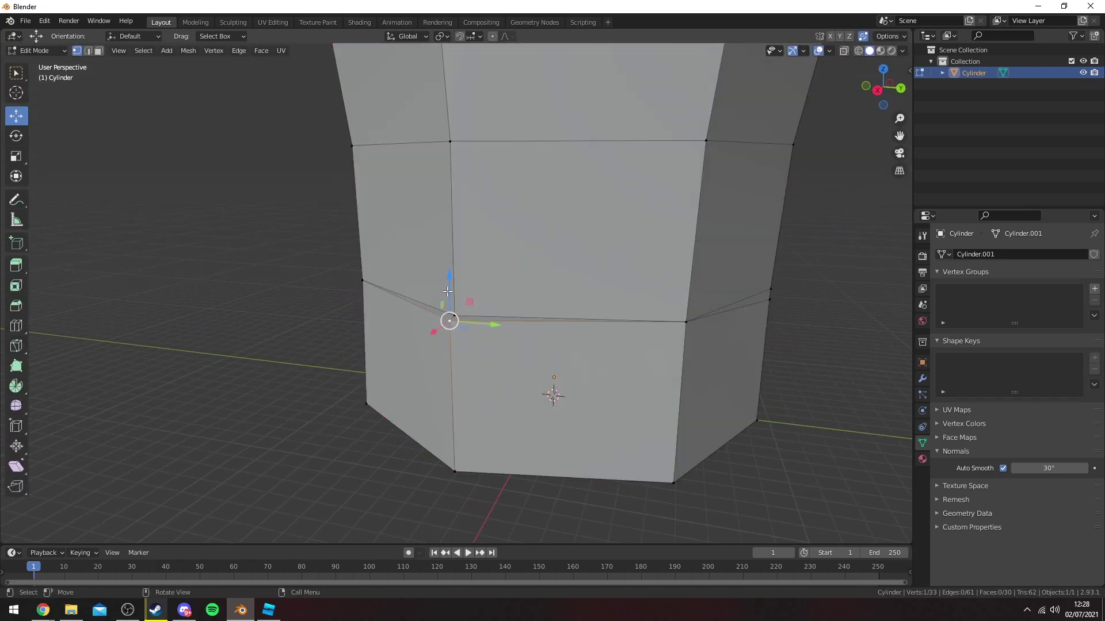
pyautogui.moveTo(448, 292); pyautogui.dragTo(448, 298)
# Step: In edge selection, mark the four edges around the lower ledge as sharp and check the result in Object Mode
pyautogui.press('2')
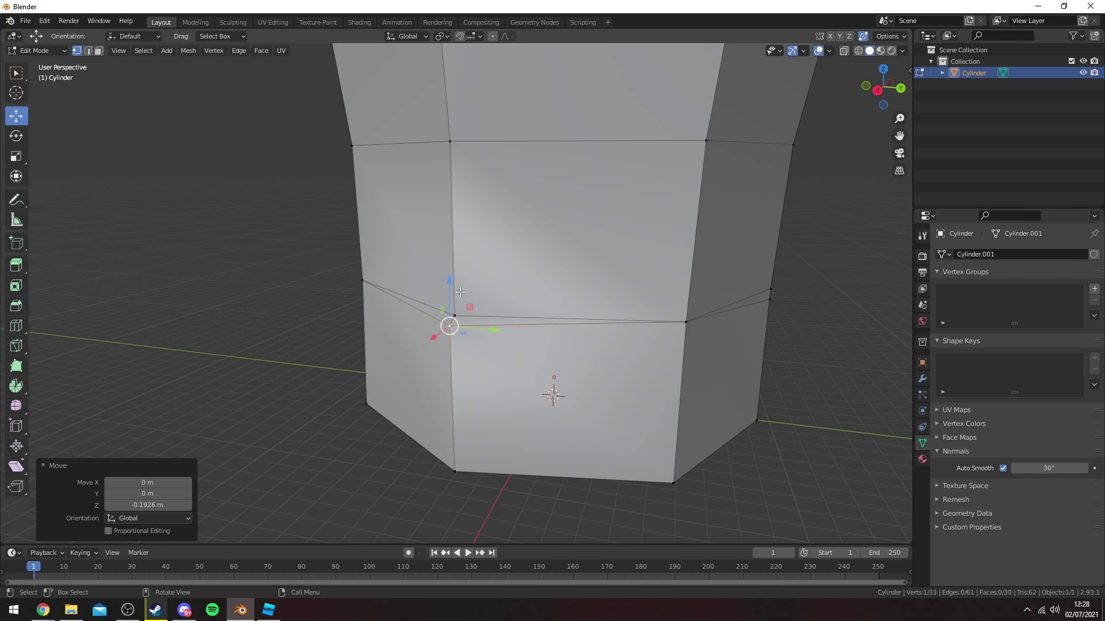
pyautogui.hotkey('alt', 'a')
pyautogui.moveTo(495, 328); pyautogui.dragTo(503, 330, button='middle')
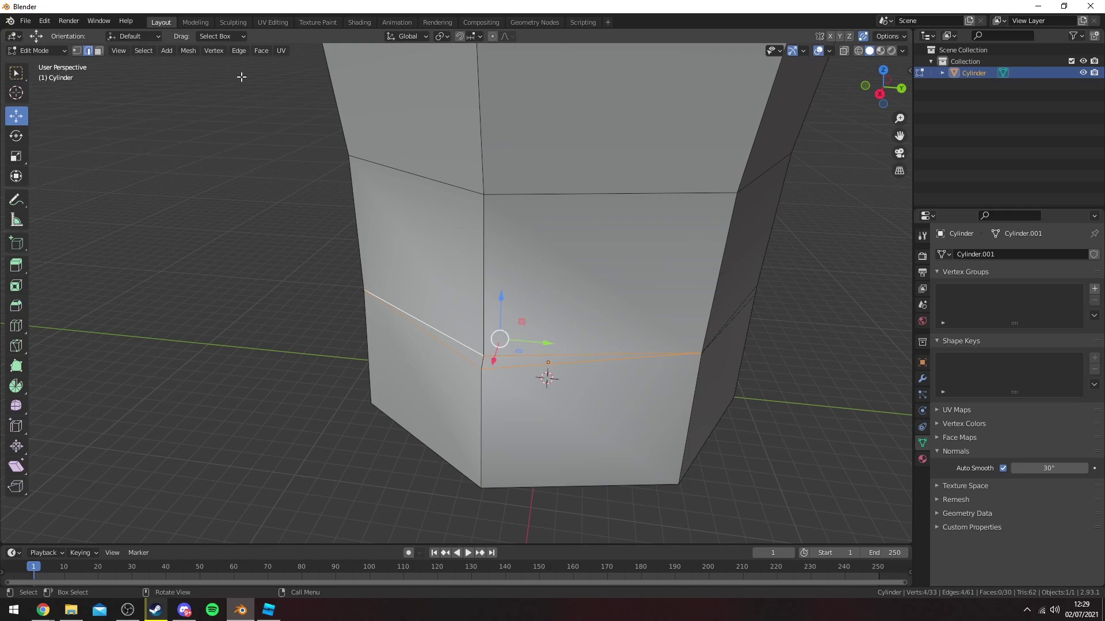
pyautogui.click(239, 50)
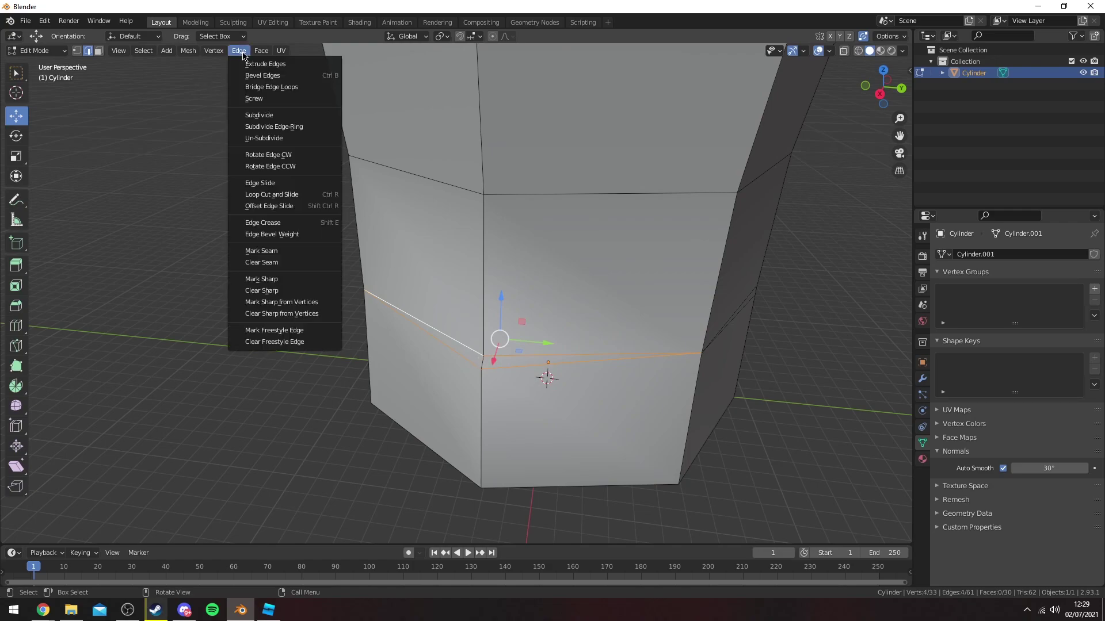
pyautogui.click(282, 281)
pyautogui.press('Tab')
pyautogui.scroll(-4, 676, 322)
pyautogui.moveTo(681, 296); pyautogui.dragTo(508, 301, button='middle')
# Step: Add one horizontal loop cut to the middle band and slide it up to just below the upper edge loop
pyautogui.press('Tab')
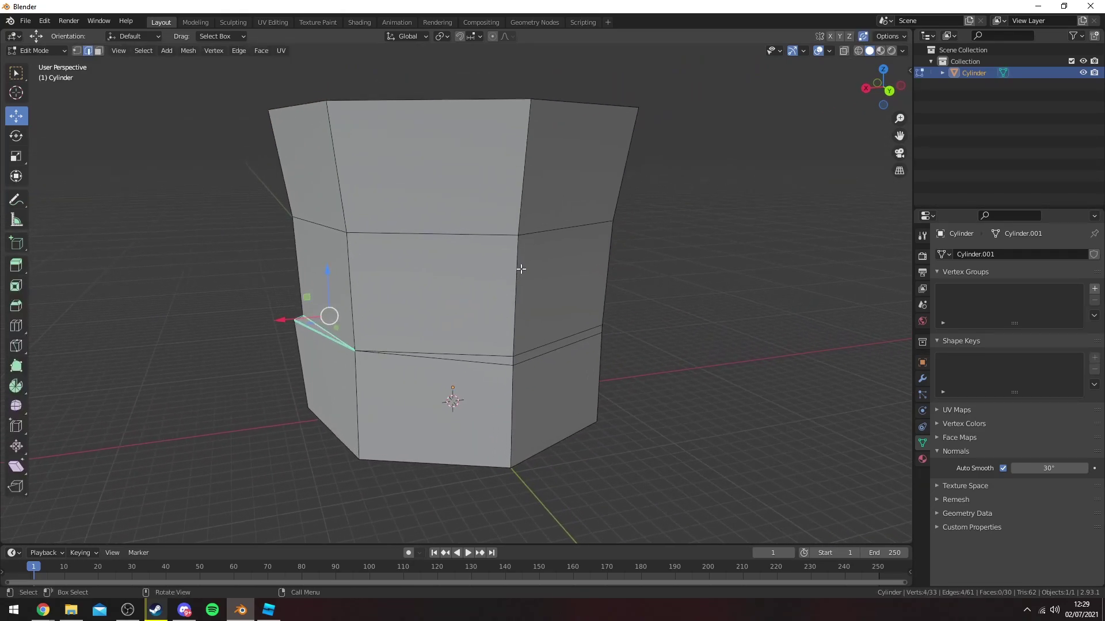
pyautogui.hotkey('ctrl', 'r')
pyautogui.click(520, 261)
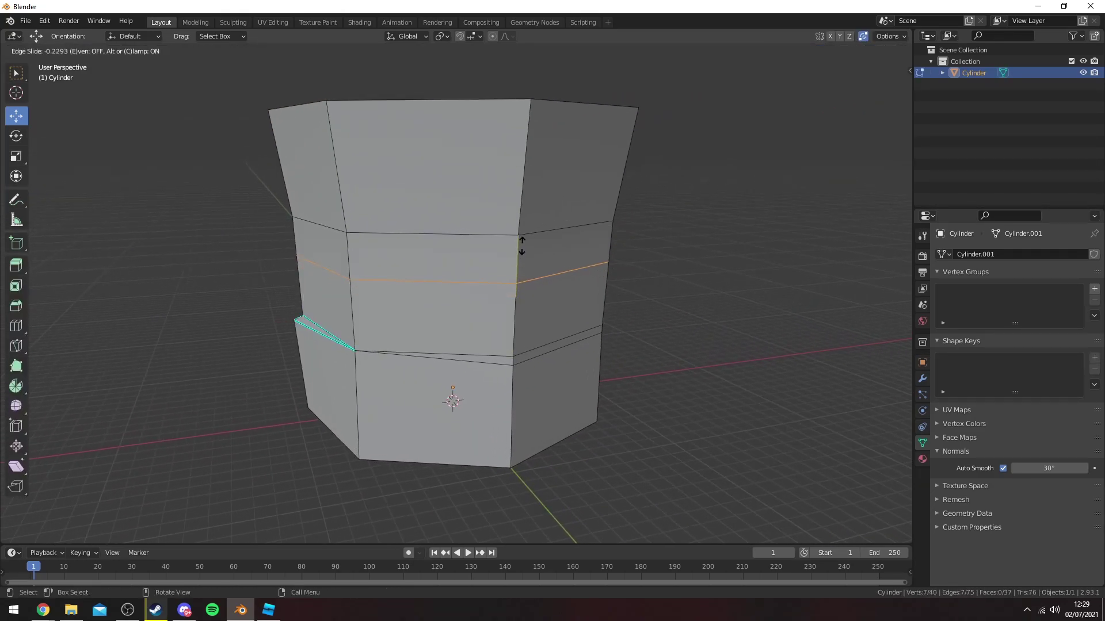
pyautogui.click(526, 208)
pyautogui.press('Tab')
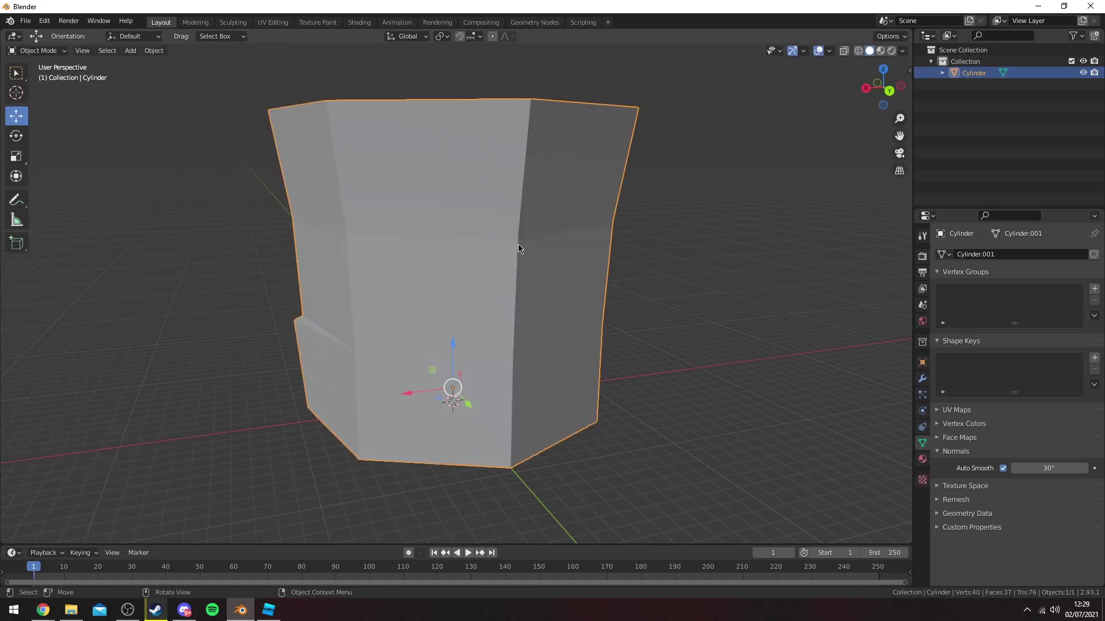
# Step: In vertex selection, pull a corner vertex of the new upper loop slightly outward along Y
pyautogui.press('Tab')
pyautogui.press('1')
pyautogui.click(519, 245)
pyautogui.moveTo(520, 245); pyautogui.dragTo(563, 323, button='middle')
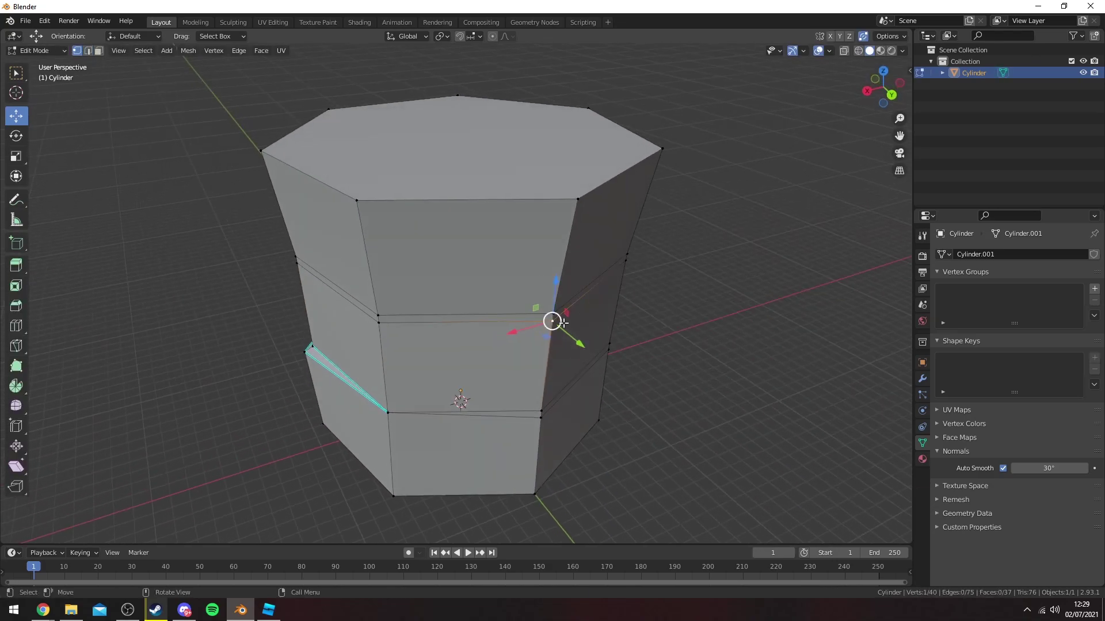
pyautogui.click(582, 347)
# Step: Slide the two new-loop vertices beside the pulled upper corner fully upward so they merge with the loop above
pyautogui.click(378, 322)
pyautogui.moveTo(378, 323); pyautogui.dragTo(516, 287, button='middle')
pyautogui.press('g')
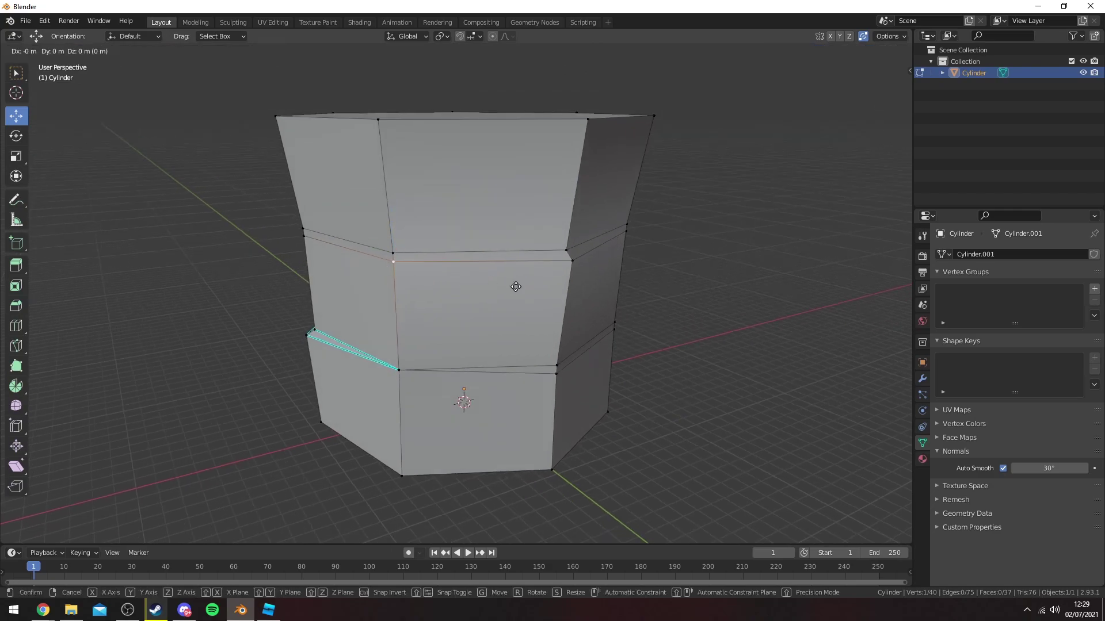
pyautogui.press('g')
pyautogui.click(518, 249)
pyautogui.moveTo(651, 245); pyautogui.dragTo(540, 279, button='middle')
pyautogui.click(529, 298)
pyautogui.press('g')
pyautogui.press('g')
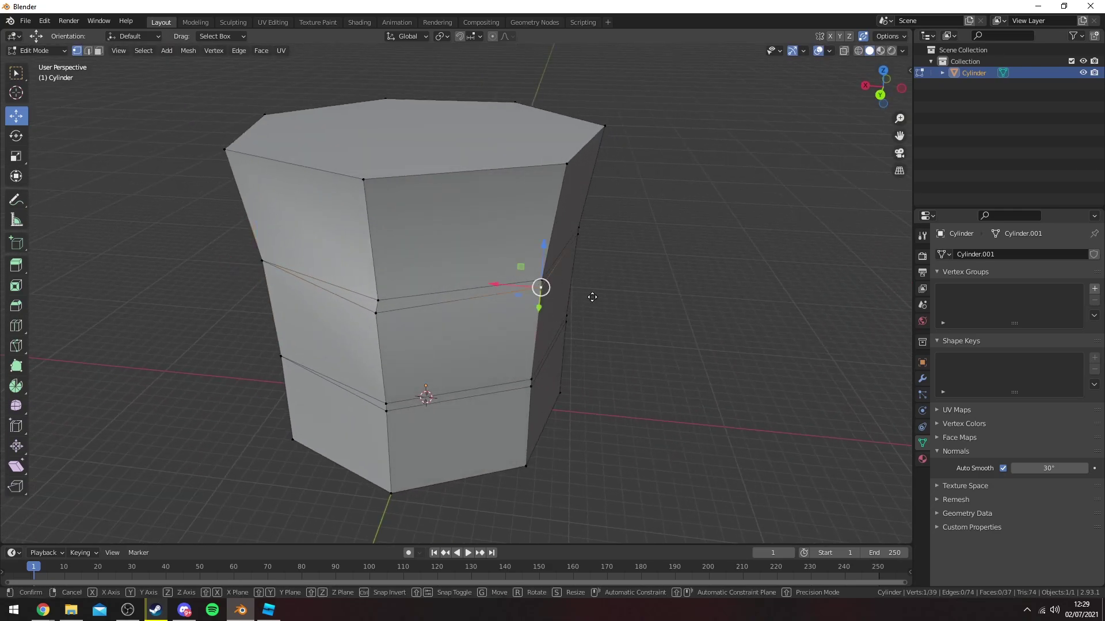
pyautogui.click(457, 271)
# Step: Mark the edges around the upper ledge as sharp and check the shading in Object Mode
pyautogui.moveTo(456, 271); pyautogui.dragTo(543, 302, button='middle')
pyautogui.press('2')
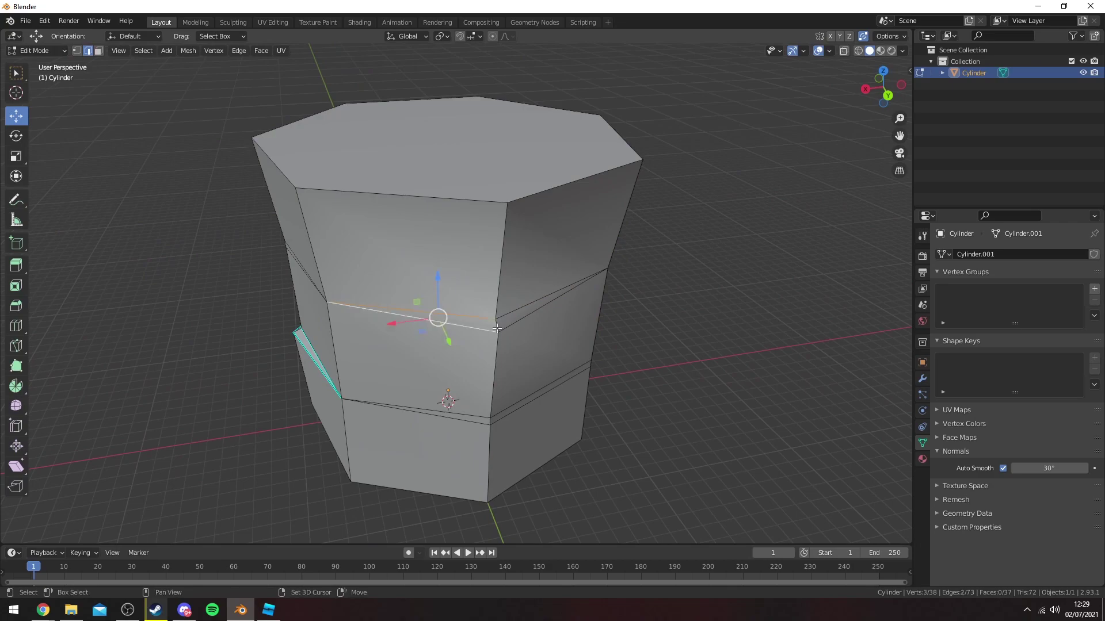
pyautogui.click(239, 52)
pyautogui.click(289, 284)
pyautogui.press('Tab')
pyautogui.click(698, 323)
pyautogui.scroll(-3, 540, 328)
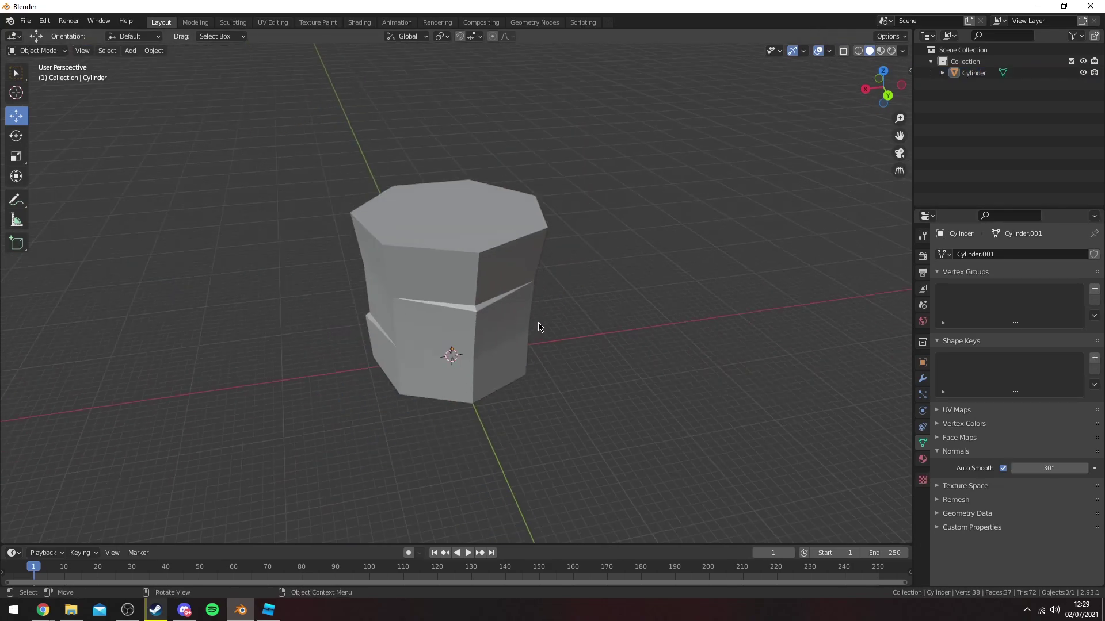
# Step: Pull a corner vertex of the lower ledge loop slightly outward along Y and slide its neighbouring vertex up into the loop above
pyautogui.moveTo(540, 328); pyautogui.dragTo(400, 284, button='middle')
pyautogui.keyDown('shift'); pyautogui.moveTo(399, 285); pyautogui.dragTo(530, 325, button='middle'); pyautogui.keyUp('shift')
pyautogui.moveTo(527, 385); pyautogui.dragTo(529, 386)
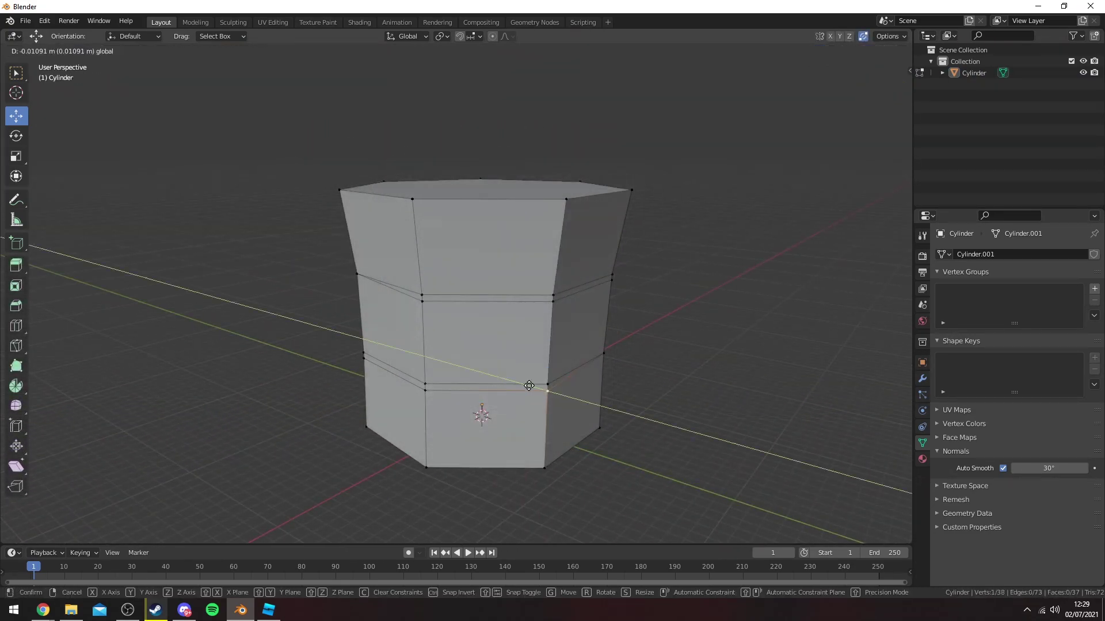
pyautogui.click(534, 389)
pyautogui.click(428, 391)
pyautogui.press('g')
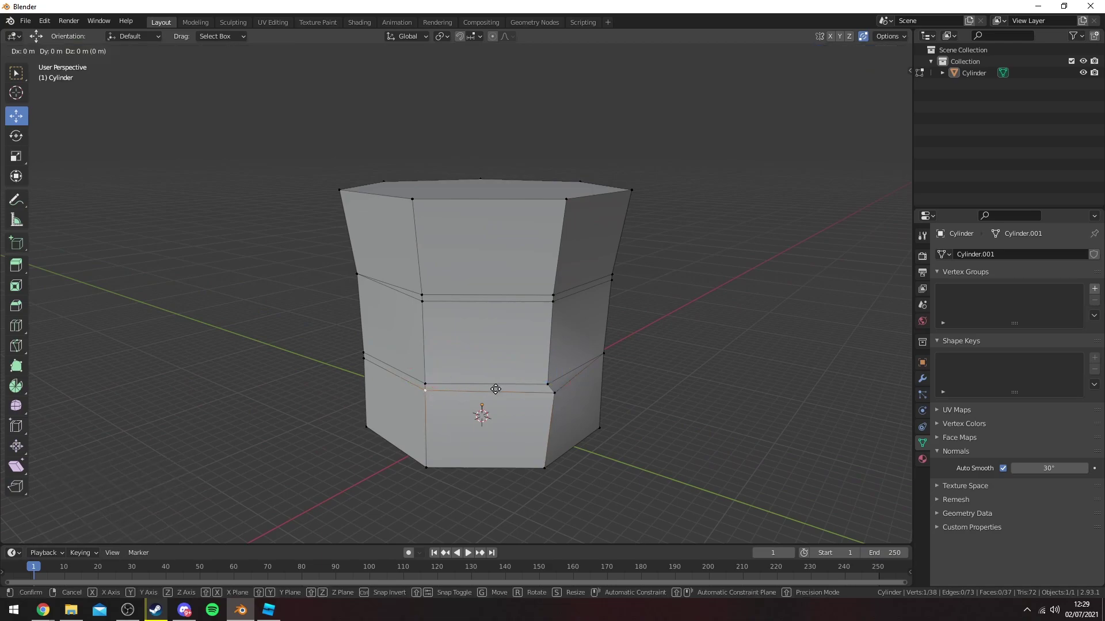
pyautogui.press('g')
pyautogui.click(496, 368)
# Step: Mark the edges around the newly pulled lower ledge corner as sharp and check the shading in Object Mode
pyautogui.moveTo(559, 368); pyautogui.dragTo(552, 369, button='middle')
pyautogui.press('2')
pyautogui.click(550, 384)
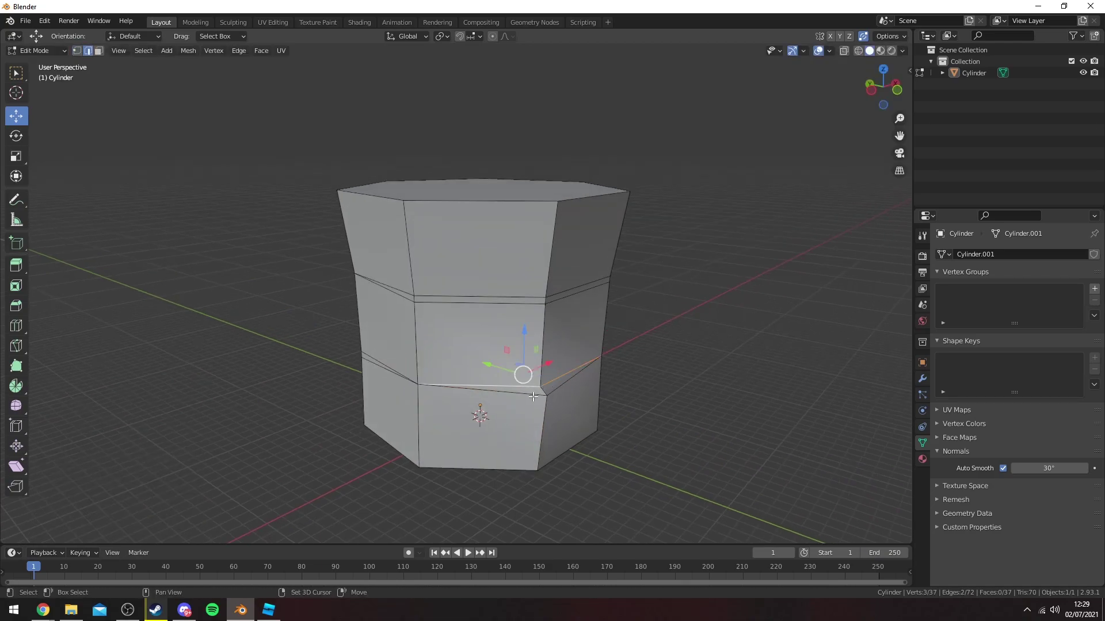
pyautogui.click(261, 51)
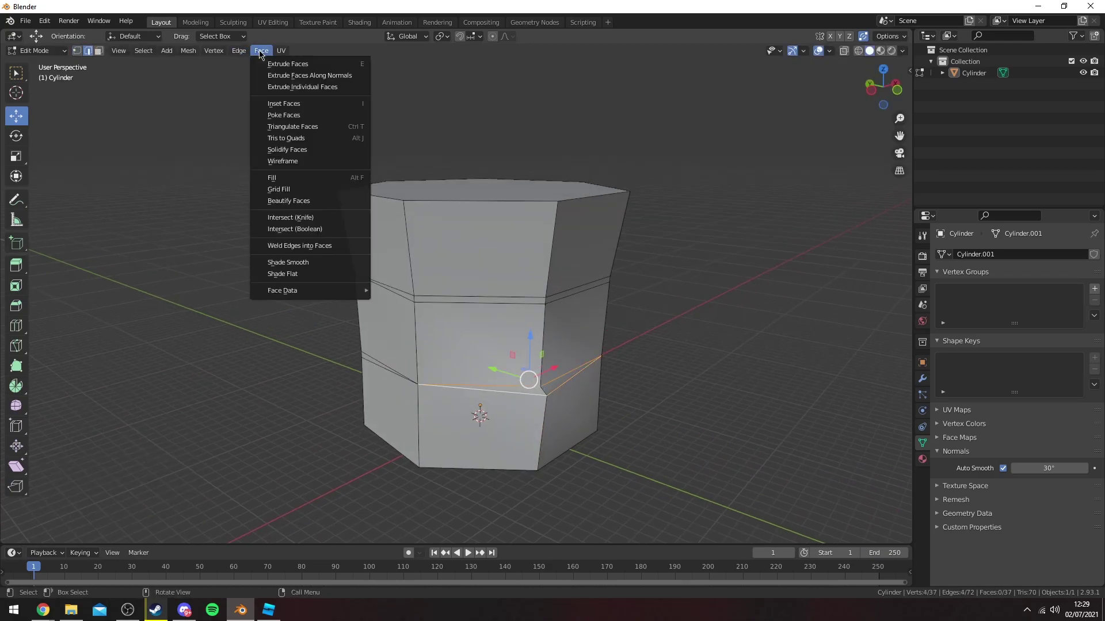
pyautogui.click(277, 280)
pyautogui.press('Tab')
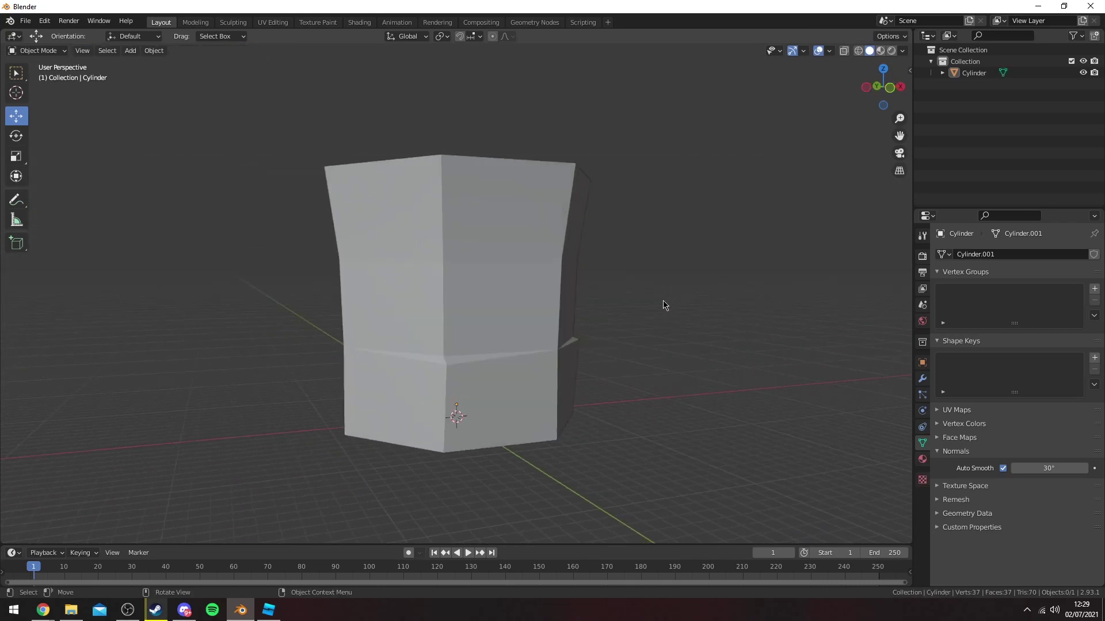
pyautogui.scroll(-4, 518, 295)
pyautogui.moveTo(518, 296); pyautogui.dragTo(452, 300, button='middle')
pyautogui.scroll(2, 477, 298)
# Step: Add a 7-vertex cylinder with 1 m radius and 2 m depth and raise it along Z to the cliff's top
pyautogui.click(130, 51)
pyautogui.moveTo(143, 61)
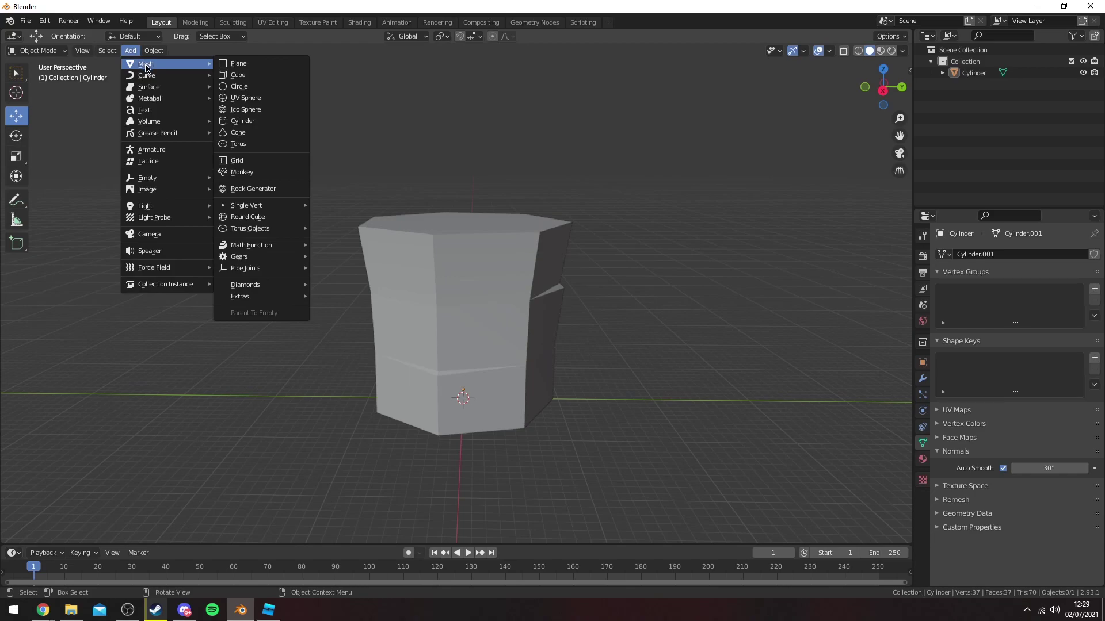
pyautogui.click(233, 122)
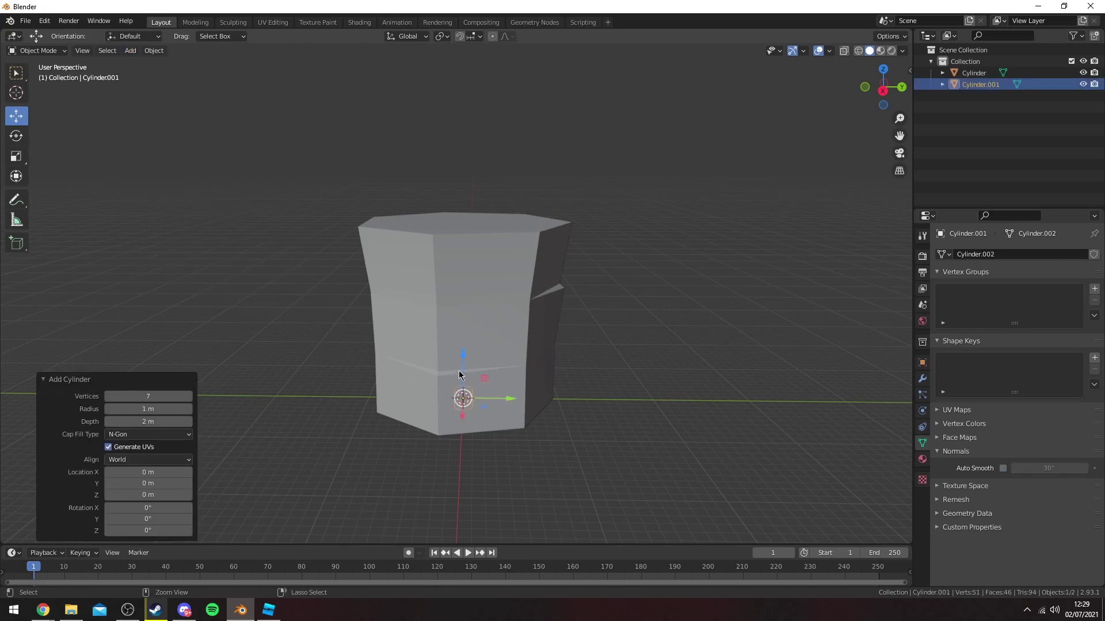
pyautogui.moveTo(459, 375); pyautogui.dragTo(467, 245)
pyautogui.moveTo(476, 193); pyautogui.dragTo(476, 195)
# Step: Shape the new cylinder into a cap by scaling it to about 0.445 in Z and about 11.65 in X and Y
pyautogui.moveTo(541, 217); pyautogui.dragTo(492, 267, button='middle')
pyautogui.press('s')
pyautogui.press('z')
pyautogui.click(492, 239)
pyautogui.press('s')
pyautogui.hotkey('shift', 'z')
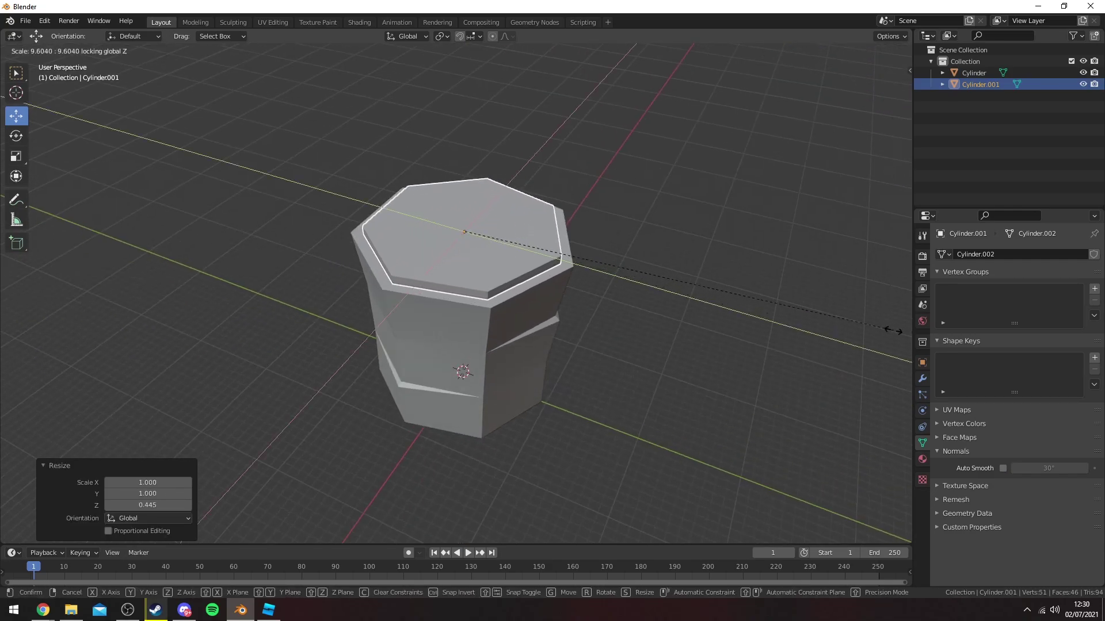
pyautogui.click(72, 331)
# Step: Try a slight uniform scale-down of the cap and undo it
pyautogui.moveTo(79, 330); pyautogui.dragTo(547, 227, button='middle')
pyautogui.press('s')
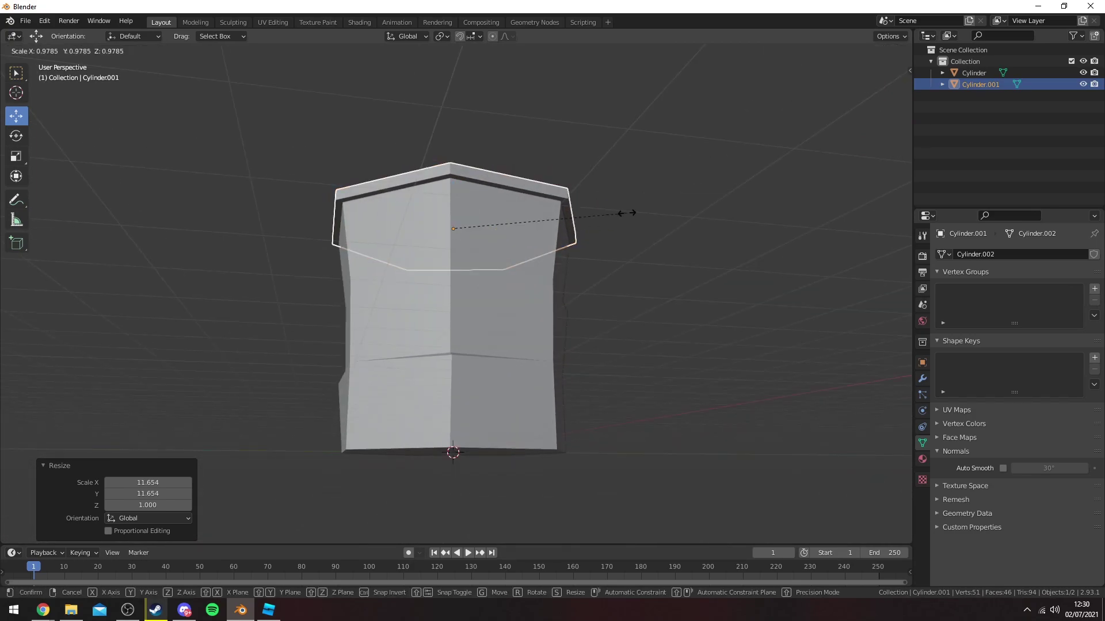
pyautogui.click(626, 212)
pyautogui.moveTo(627, 213); pyautogui.dragTo(599, 308, button='middle')
pyautogui.hotkey('ctrl', 'z')
# Step: Scale the cap in X and Y only so it slightly overhangs the cliff's rim, and inspect the fit from all sides
pyautogui.press('s')
pyautogui.hotkey('shift', 'z')
pyautogui.click(671, 274)
pyautogui.click(655, 253)
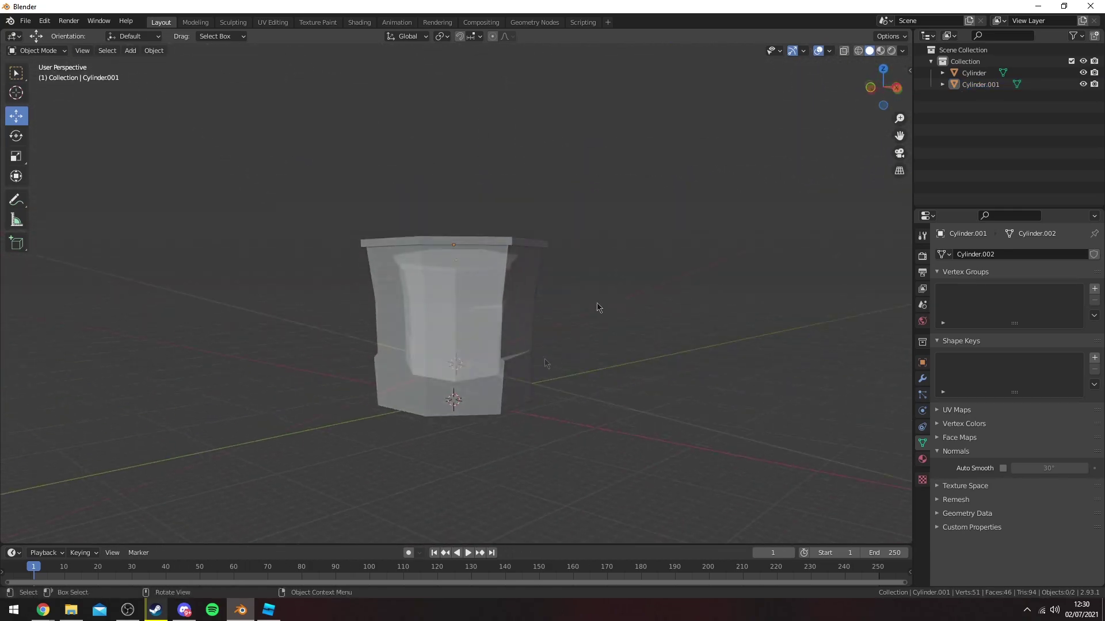
pyautogui.scroll(-3, 545, 360)
pyautogui.moveTo(545, 360); pyautogui.dragTo(495, 314, button='middle')
pyautogui.scroll(5, 518, 257)
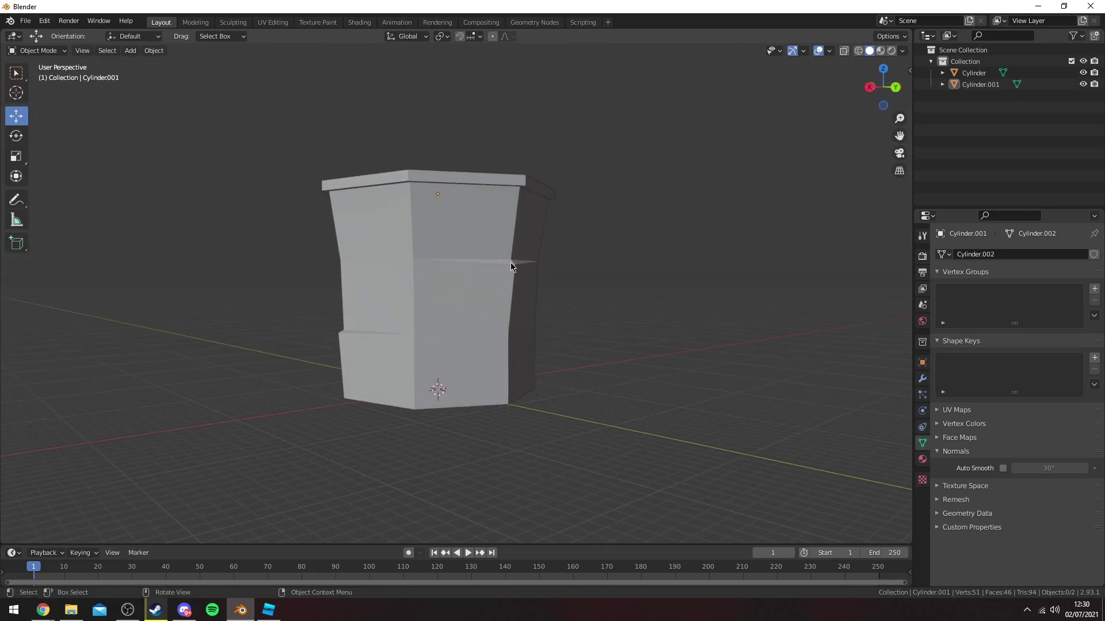
pyautogui.moveTo(513, 265); pyautogui.dragTo(577, 293, button='middle')
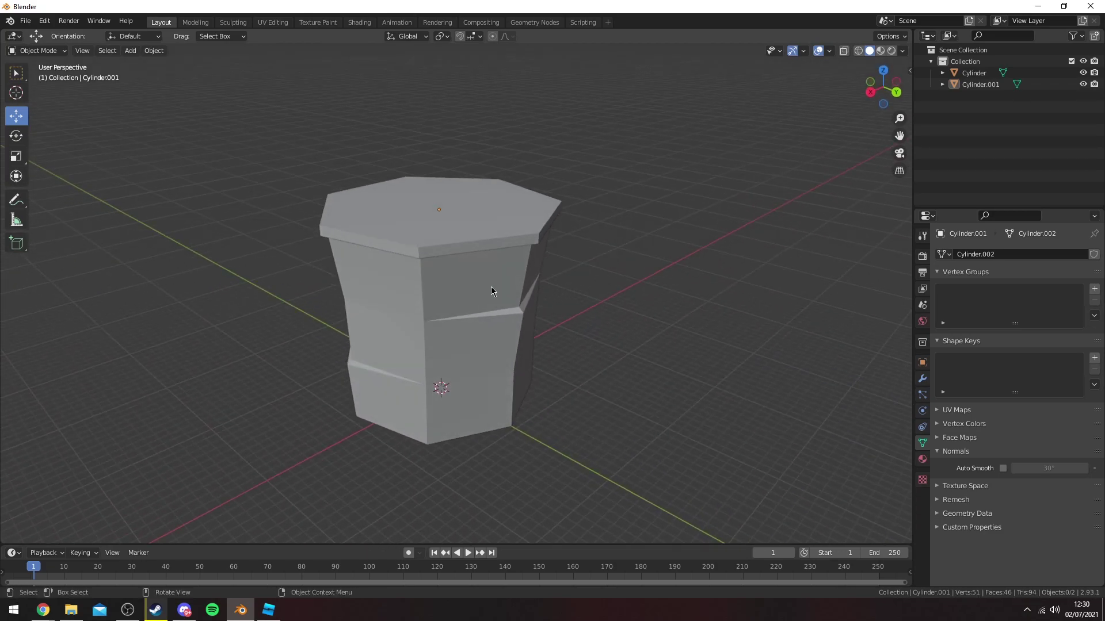
# Step: Copy and paste the cliff body together with its cap, and move the copy 35 m along Y
pyautogui.moveTo(585, 180); pyautogui.dragTo(416, 398)
pyautogui.moveTo(465, 271); pyautogui.dragTo(475, 329, button='middle')
pyautogui.hotkey('ctrl', 'v')
pyautogui.moveTo(424, 308); pyautogui.dragTo(632, 318)
# Step: In top-view wireframe, pull the +Y corner vertices of both copied parts outward with smooth proportional editing, initially about 2.6 m in X and 10.6 m in Y
pyautogui.click(881, 74)
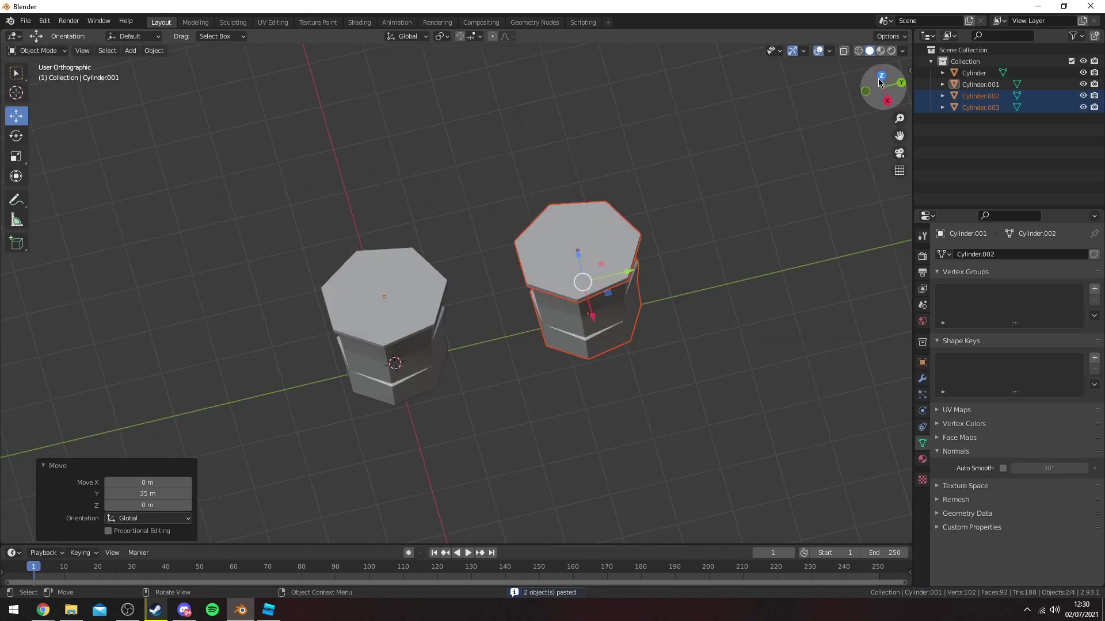
pyautogui.keyDown('shift'); pyautogui.moveTo(584, 150); pyautogui.dragTo(555, 242, button='middle'); pyautogui.keyUp('shift')
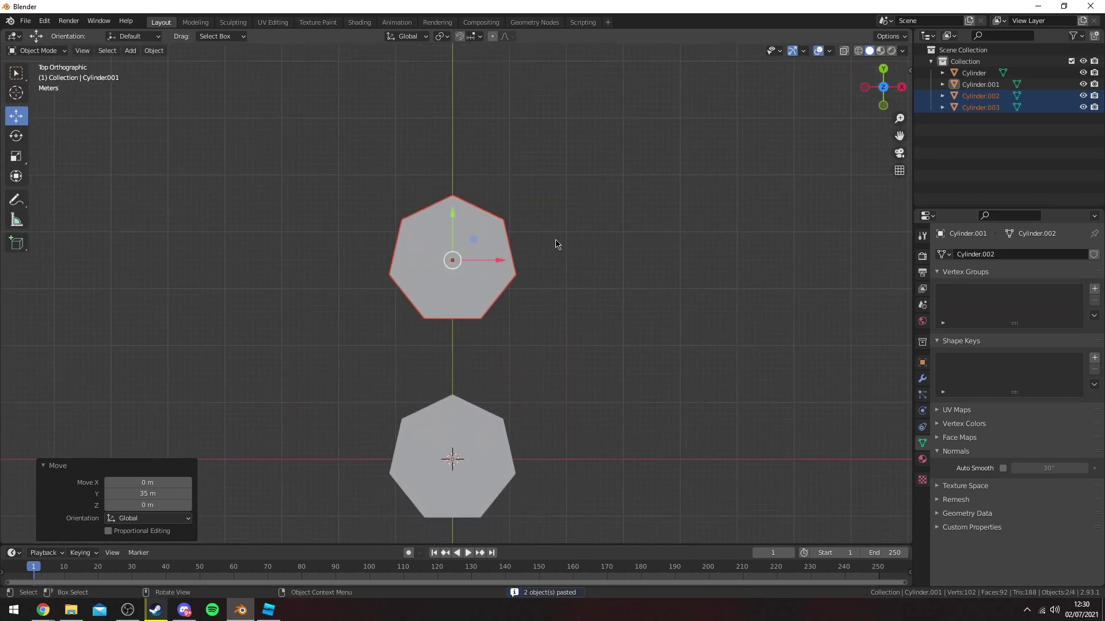
pyautogui.click(453, 277)
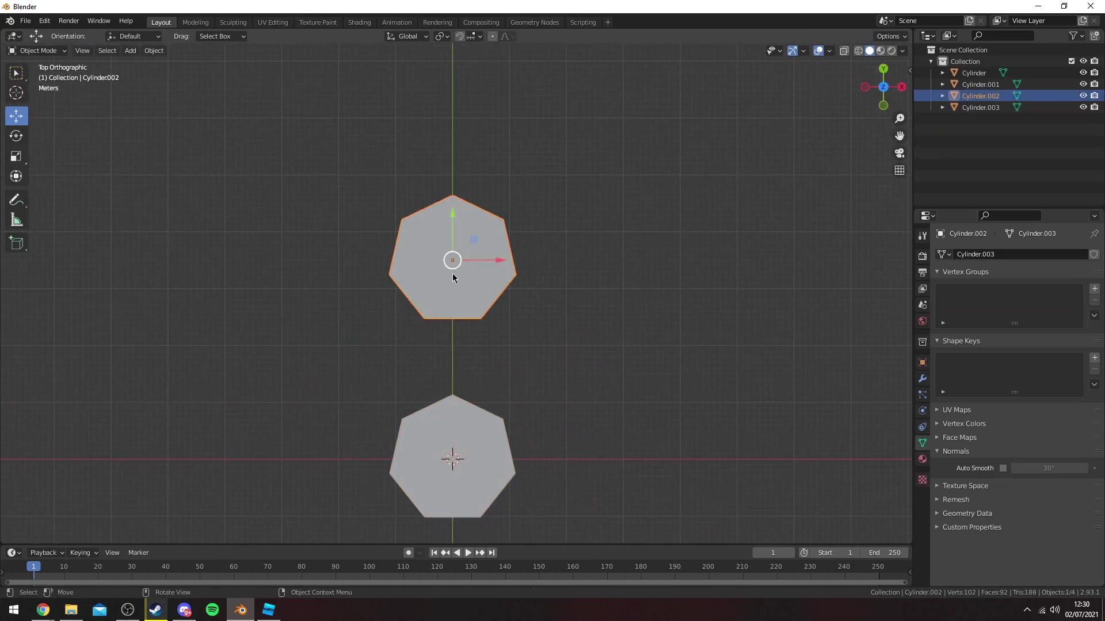
pyautogui.hotkey('shift', 'z')
pyautogui.moveTo(538, 205); pyautogui.dragTo(437, 229)
pyautogui.press('Tab')
pyautogui.keyDown('shift'); pyautogui.moveTo(453, 214); pyautogui.dragTo(464, 266, button='middle'); pyautogui.keyUp('shift')
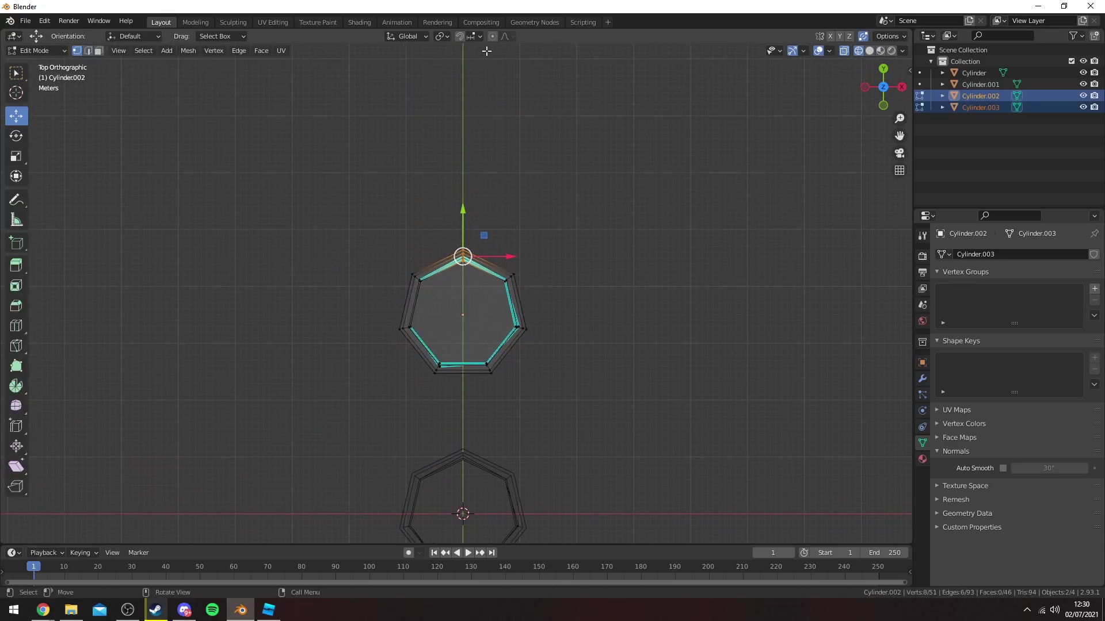
pyautogui.moveTo(468, 255); pyautogui.dragTo(475, 248)
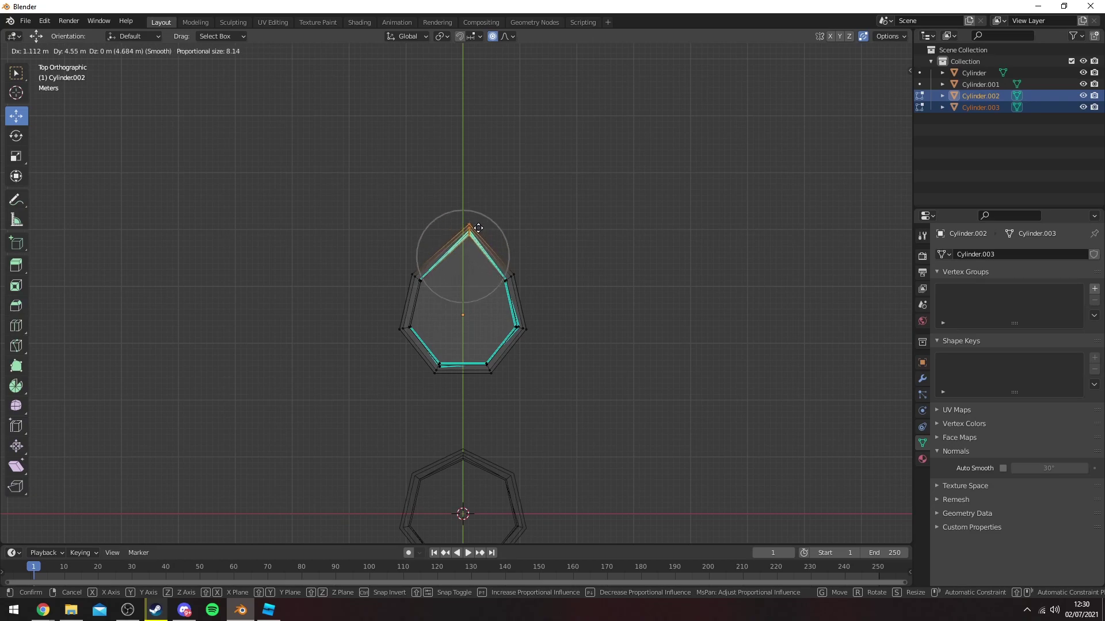
pyautogui.scroll(-6, 482, 198)
pyautogui.moveTo(479, 229); pyautogui.dragTo(486, 198)
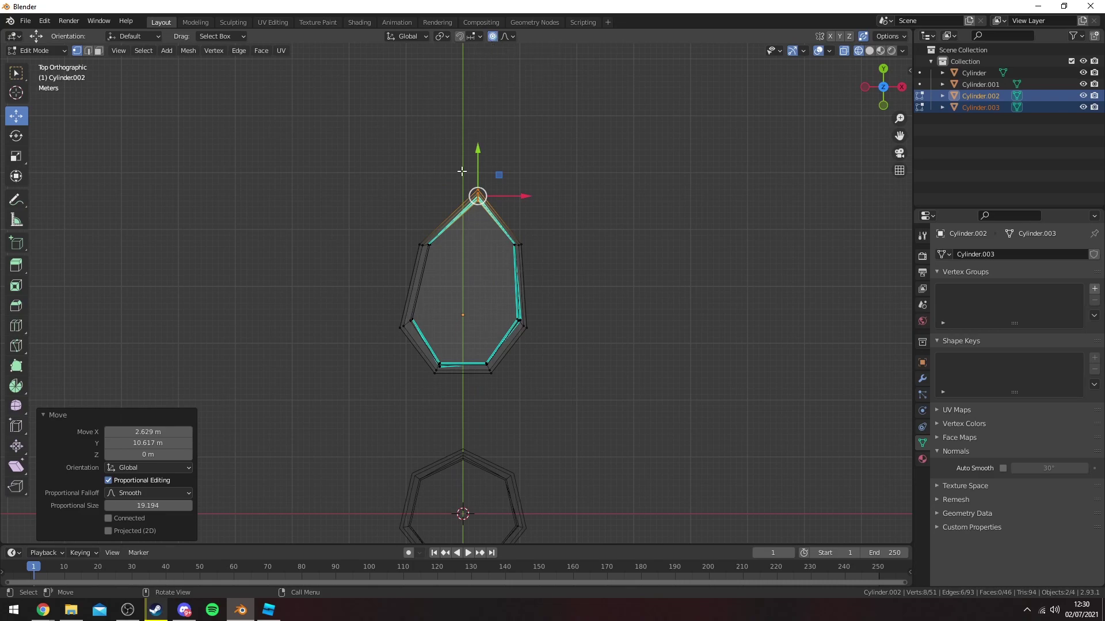
pyautogui.moveTo(475, 191); pyautogui.dragTo(484, 167)
# Step: Pull the copied cliff's +X side corner vertices slightly outward and return to Object Mode with solid shading
pyautogui.click(521, 322)
pyautogui.moveTo(521, 323); pyautogui.dragTo(542, 321)
pyautogui.press('Tab')
pyautogui.moveTo(637, 316); pyautogui.dragTo(611, 255, button='middle')
pyautogui.click(529, 185)
pyautogui.scroll(-2, 550, 316)
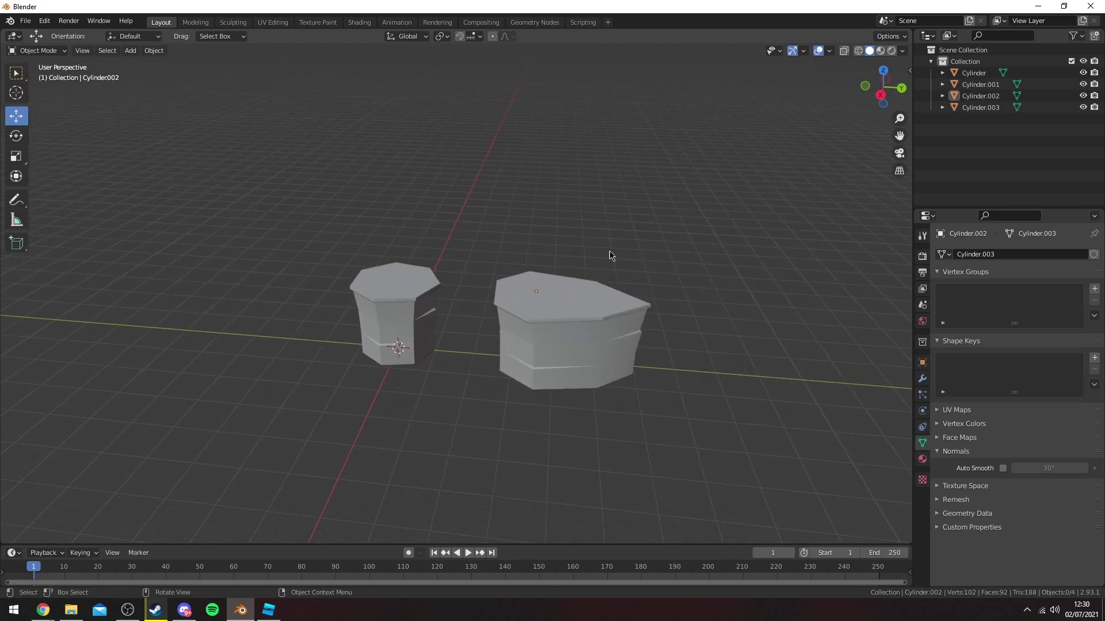
# Step: Look over both cliff variants and bring up the export formats for the scene
pyautogui.moveTo(673, 221); pyautogui.dragTo(404, 407)
pyautogui.click(434, 446)
pyautogui.moveTo(434, 447); pyautogui.dragTo(485, 420, button='middle')
pyautogui.scroll(2, 479, 397)
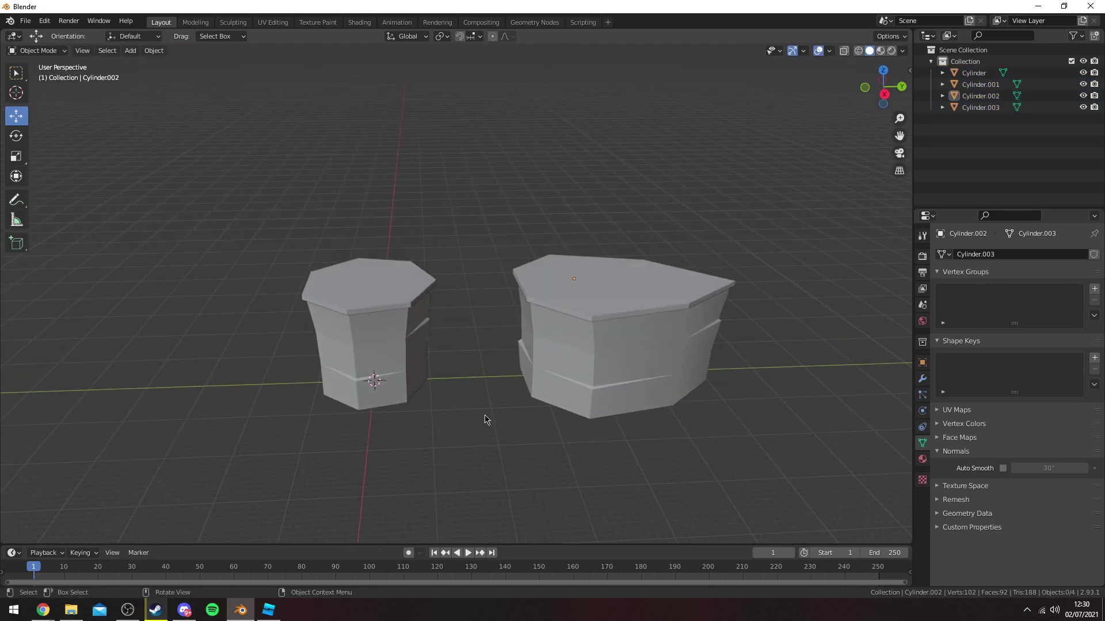
pyautogui.moveTo(497, 413); pyautogui.dragTo(360, 240, button='middle')
pyautogui.click(26, 23)
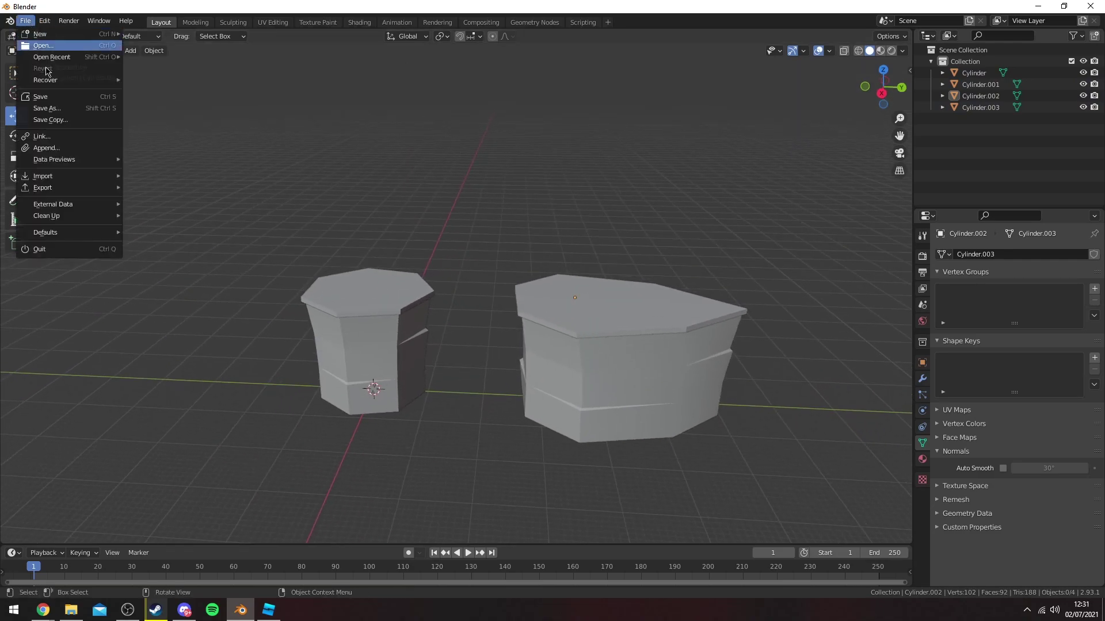
pyautogui.moveTo(70, 188)
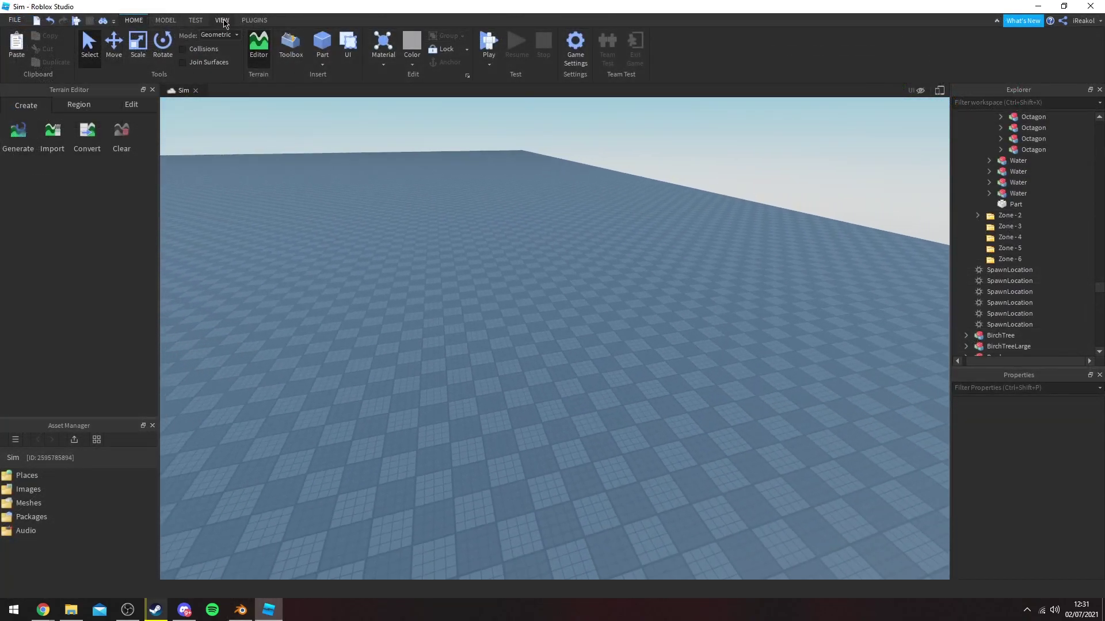
# Step: In Roblox Studio, insert the four recently imported Borders_Cylinder meshes into the workspace with their locations preserved
pyautogui.click(222, 21)
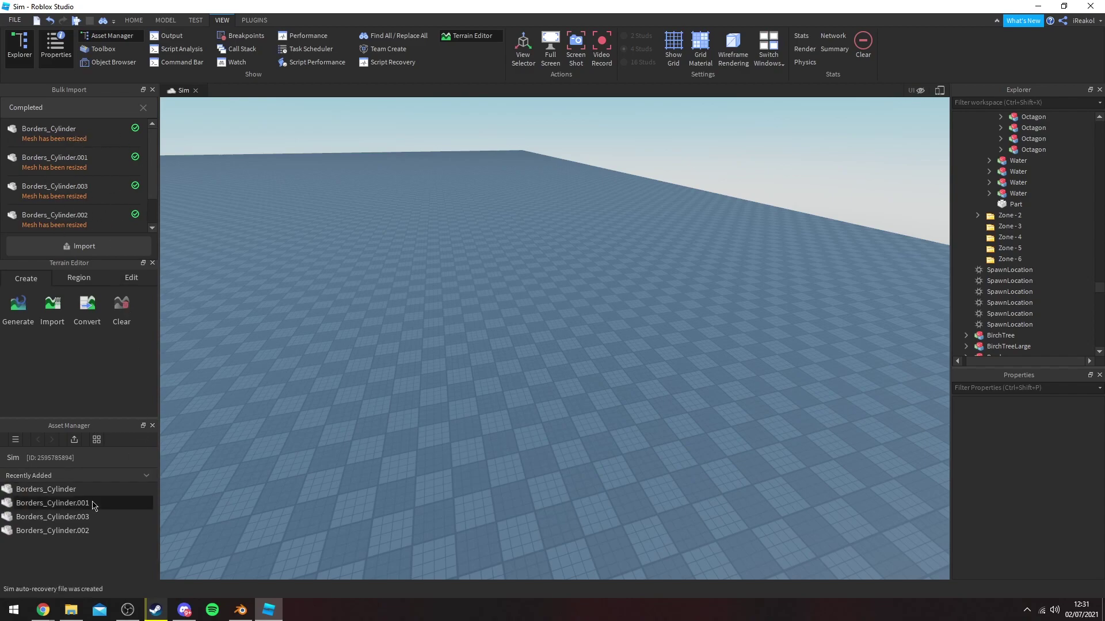
pyautogui.keyDown('shift'); pyautogui.click(78, 532); pyautogui.keyUp('shift')
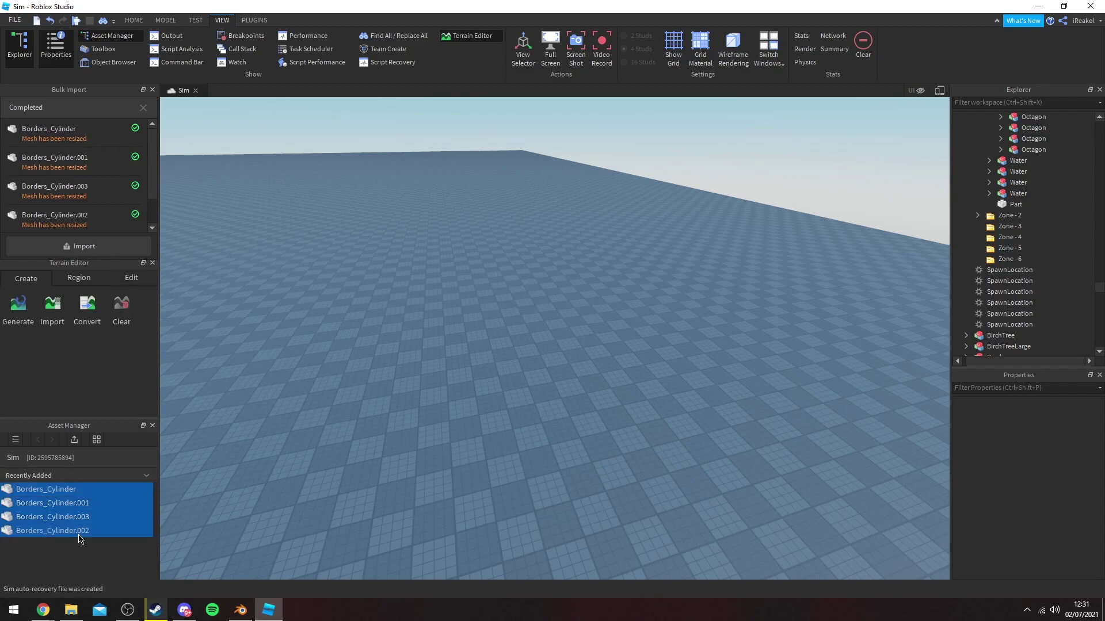
pyautogui.click(77, 489)
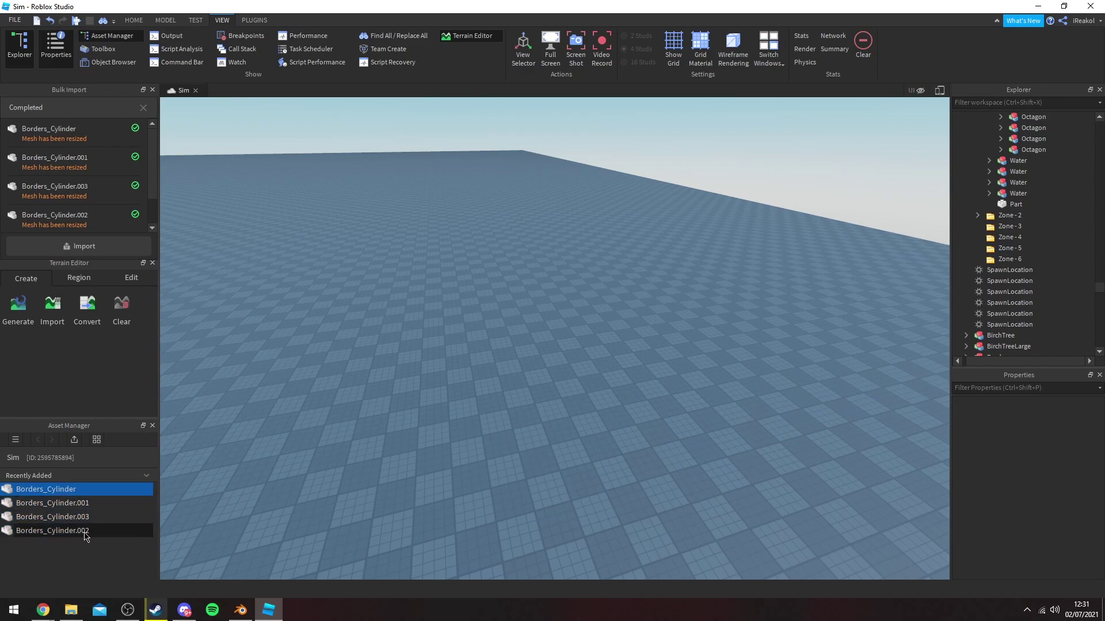
pyautogui.keyDown('shift'); pyautogui.click(86, 532); pyautogui.keyUp('shift')
pyautogui.rightClick(82, 509)
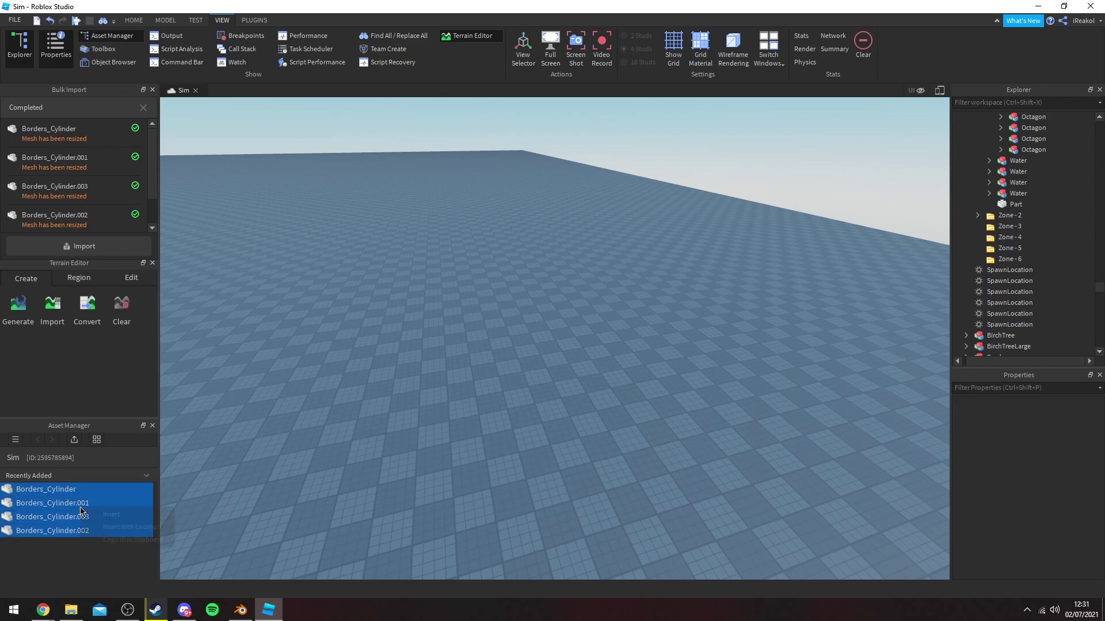
pyautogui.click(131, 527)
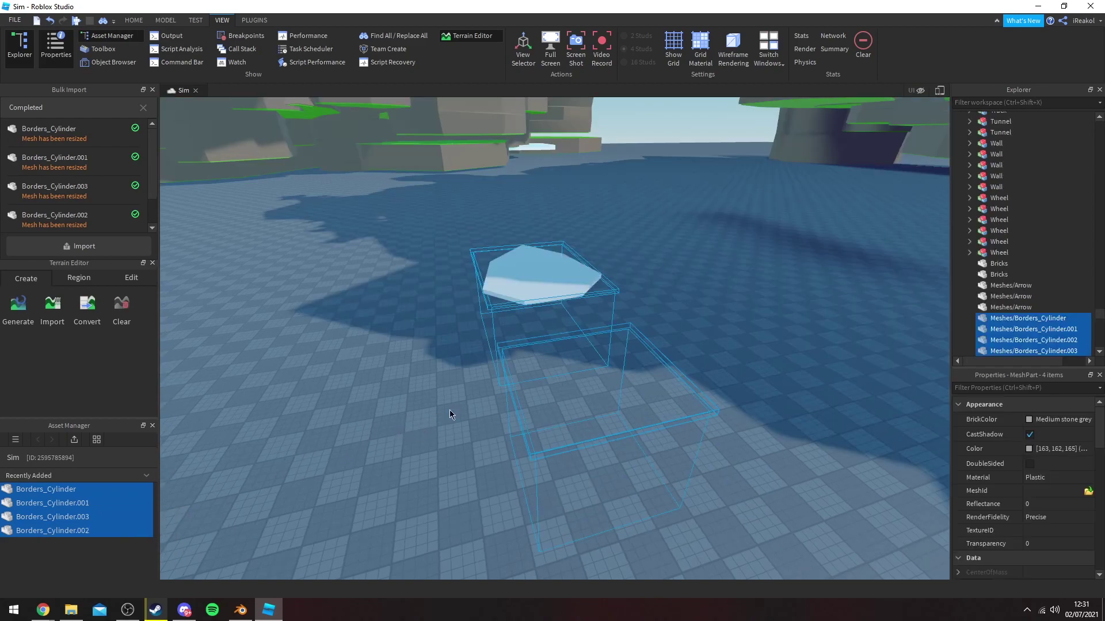
pyautogui.moveTo(639, 393); pyautogui.dragTo(555, 506, button='right')
pyautogui.click(555, 506)
pyautogui.scroll(1, 554, 507)
# Step: Set the BrickColor of both cliff caps to Sea green
pyautogui.click(615, 295)
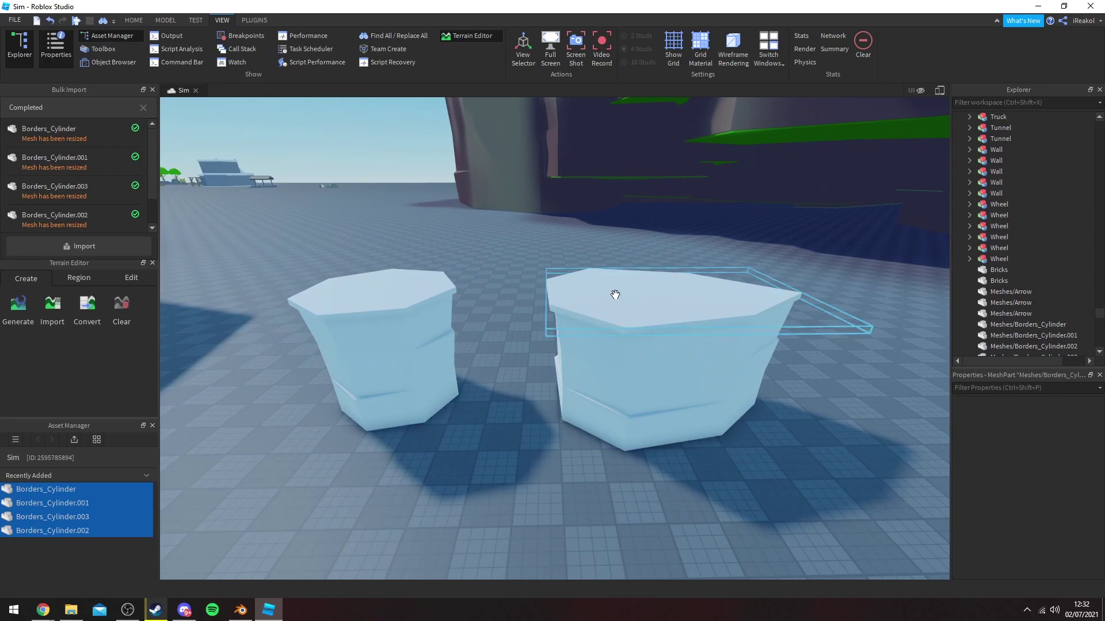
pyautogui.keyDown('ctrl'); pyautogui.click(394, 289); pyautogui.keyUp('ctrl')
pyautogui.click(1030, 420)
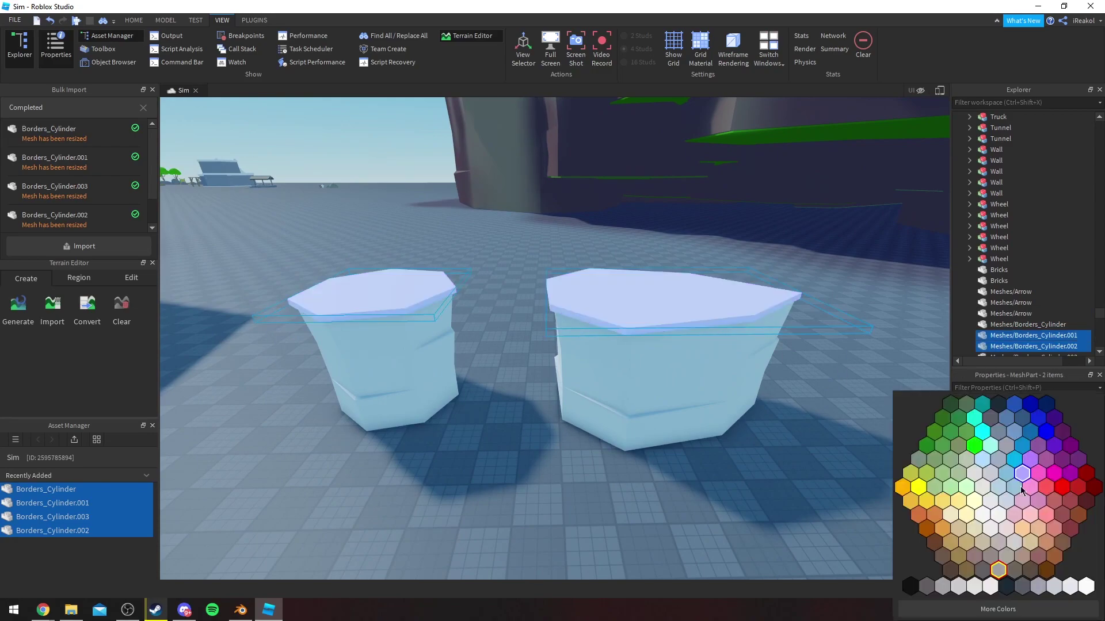
pyautogui.click(952, 434)
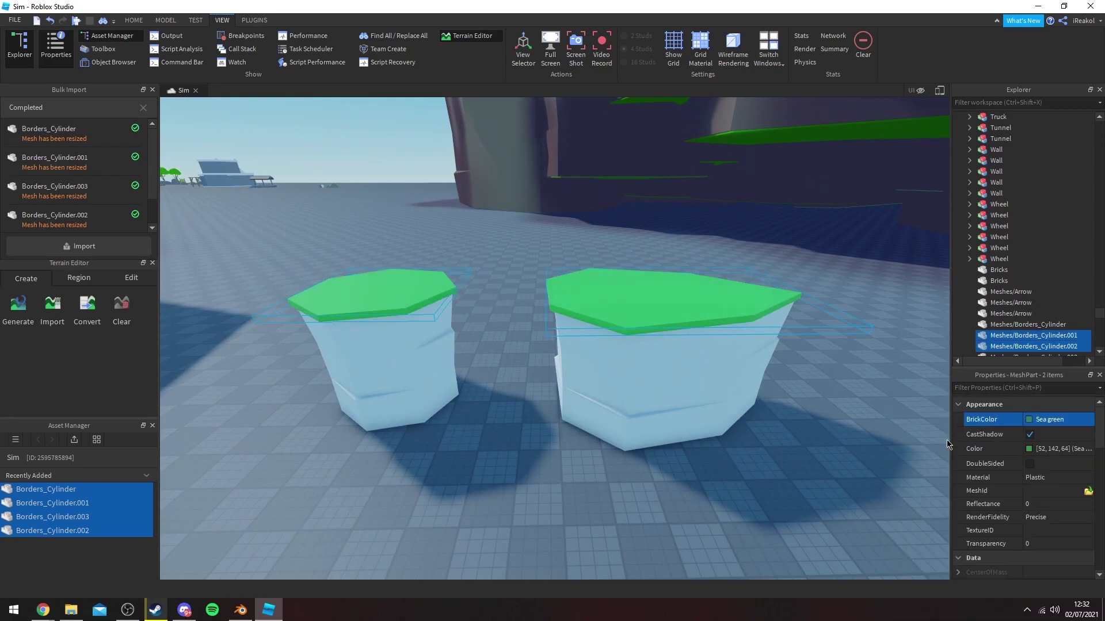
# Step: Recolour both cliff bodies with a grey-brown stone BrickColor
pyautogui.click(626, 400)
pyautogui.keyDown('ctrl'); pyautogui.click(389, 369); pyautogui.keyUp('ctrl')
pyautogui.click(1028, 422)
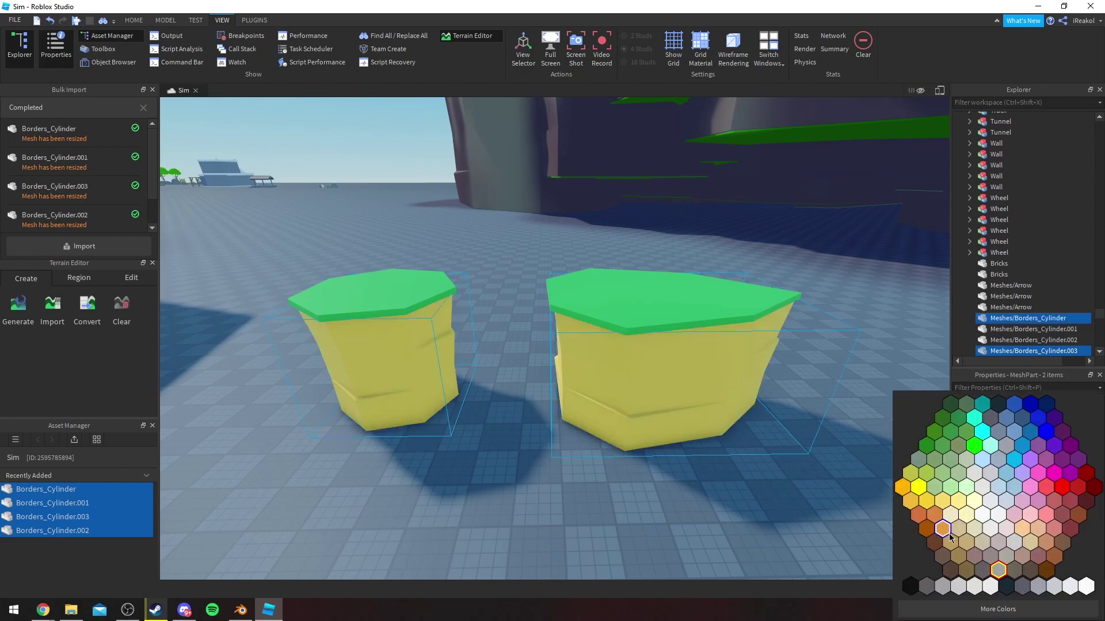
pyautogui.click(948, 539)
pyautogui.click(838, 530)
pyautogui.scroll(-1, 631, 441)
pyautogui.scroll(-2, 631, 438)
# Step: Group the larger cliff's cap and body into one model and the smaller cliff's cap and body into another
pyautogui.moveTo(730, 288); pyautogui.dragTo(541, 432)
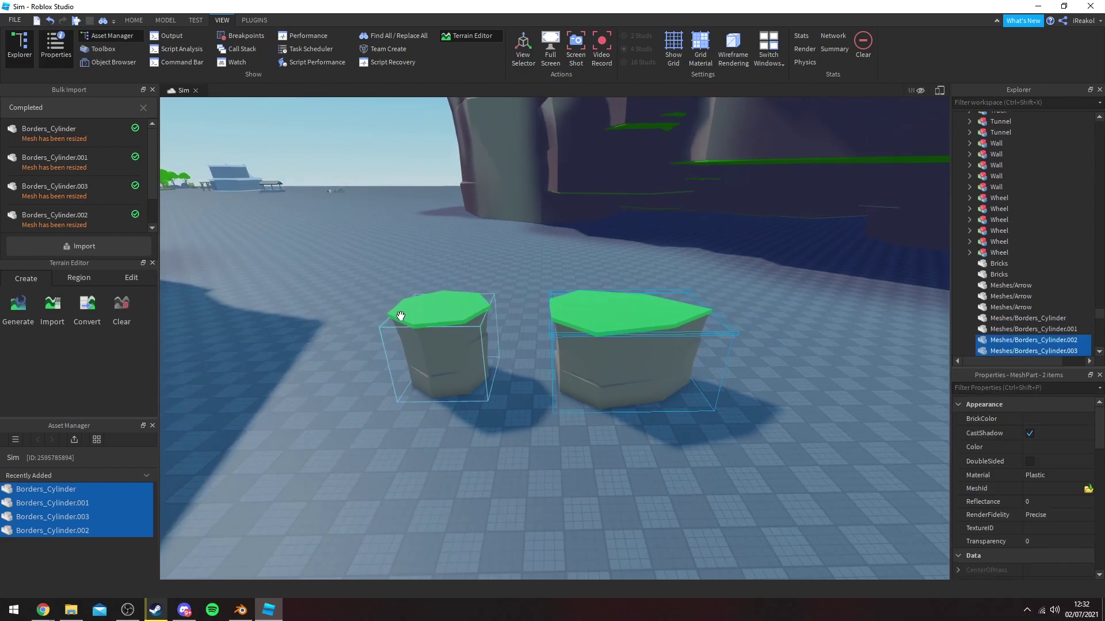
pyautogui.click(127, 22)
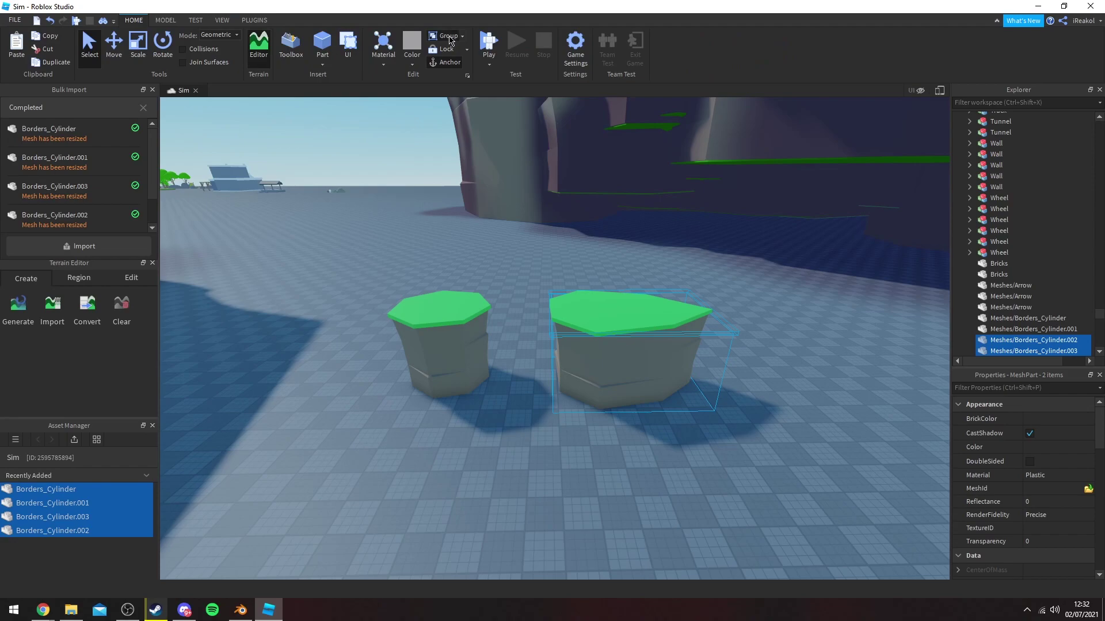
pyautogui.click(449, 39)
pyautogui.click(418, 383)
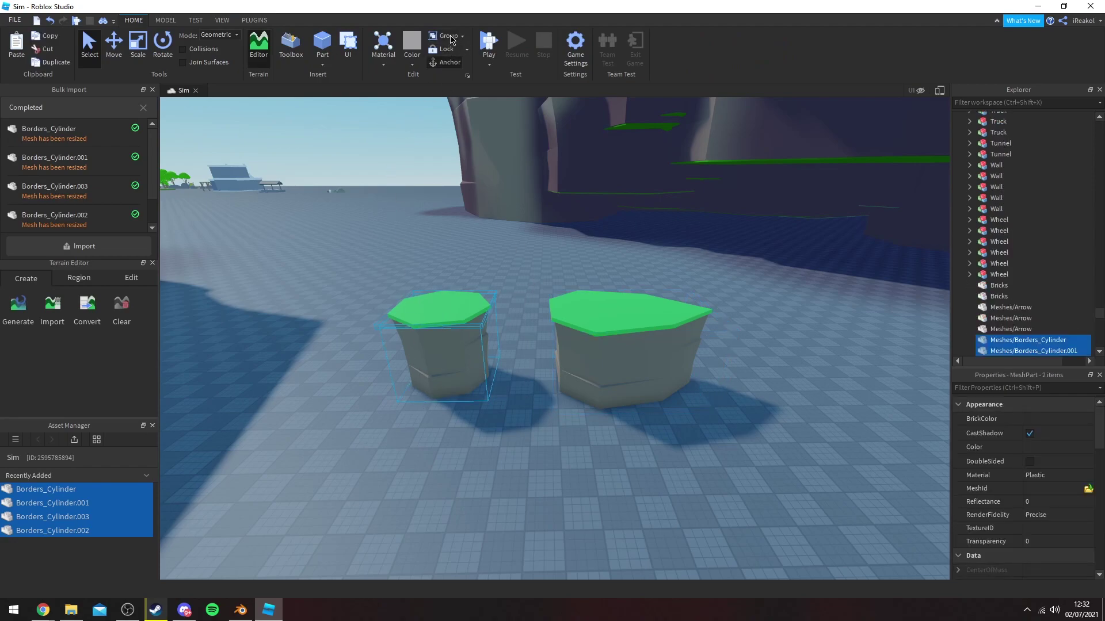
pyautogui.click(453, 39)
# Step: Duplicate the smaller cliff model so the copy stacks on top of the original
pyautogui.hotkey('ctrl', 'd')
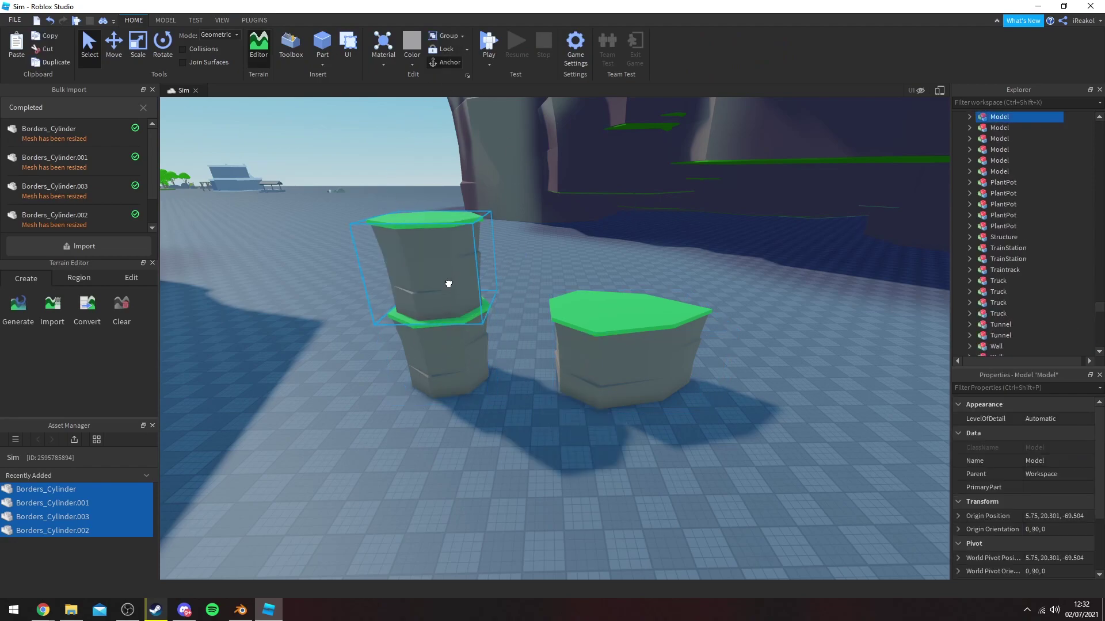
# Step: Set the smaller cliff's copy on the ground beside its original, add a copy of the larger cliff to the row, and rotate the smaller copy 90 degrees
pyautogui.moveTo(449, 283); pyautogui.dragTo(433, 387)
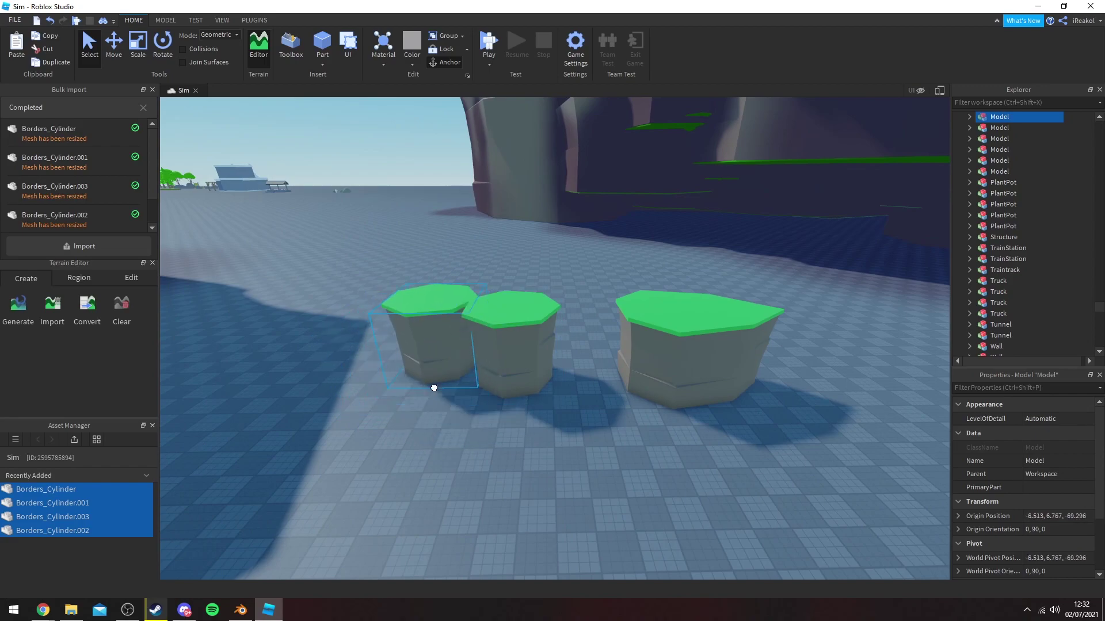
pyautogui.click(690, 365)
pyautogui.hotkey('ctrl', 'd')
pyautogui.moveTo(678, 343); pyautogui.dragTo(462, 411)
pyautogui.hotkey('ctrl', 'r')
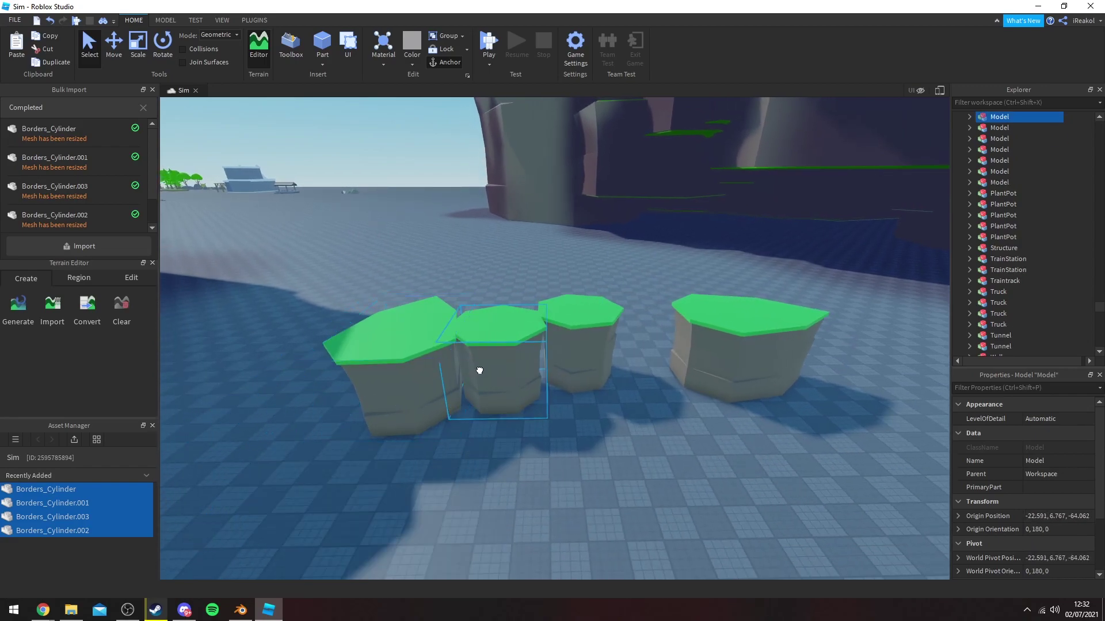
# Step: Enlarge the rotated smaller cliff, and move the original larger cliff to the far end of the row and scale it up
pyautogui.moveTo(495, 301); pyautogui.dragTo(493, 267)
pyautogui.moveTo(743, 347); pyautogui.dragTo(373, 439)
pyautogui.press('a')
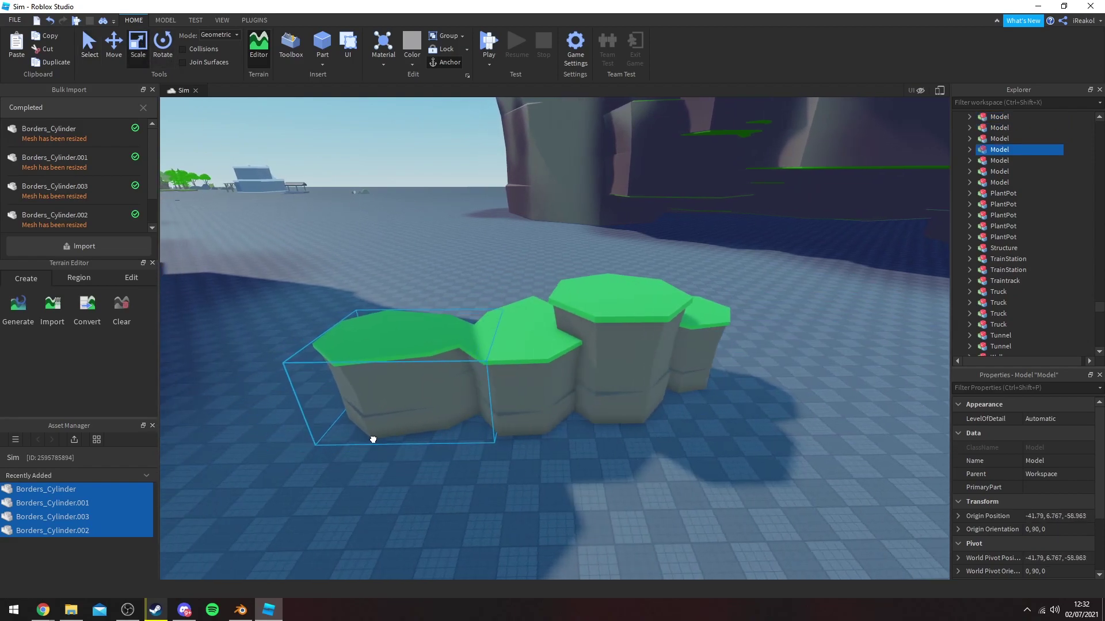
pyautogui.moveTo(437, 308); pyautogui.dragTo(434, 273)
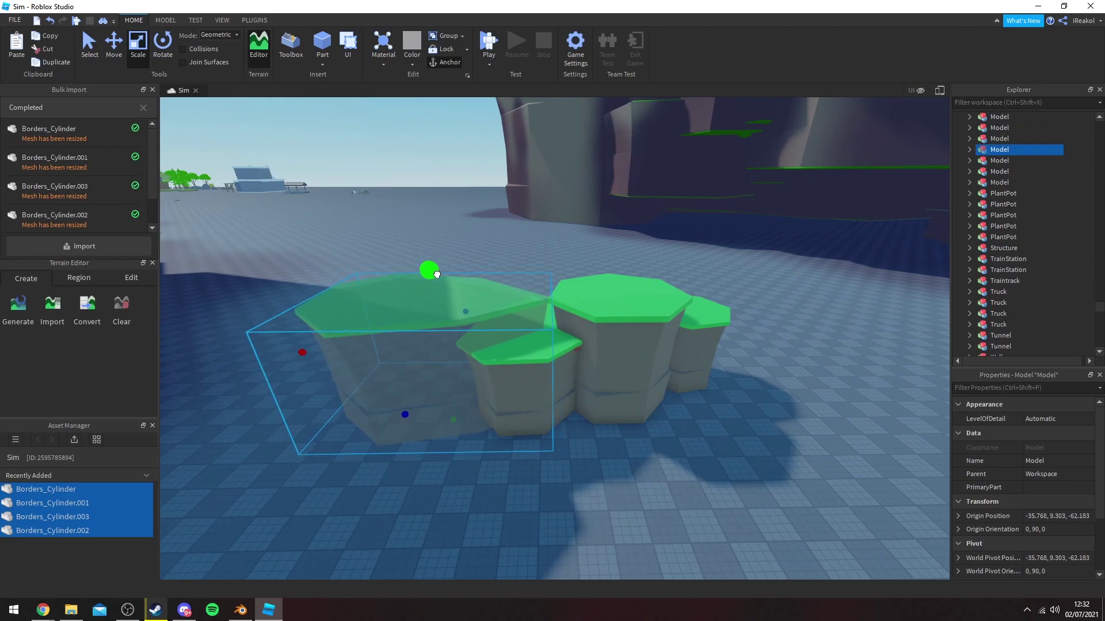
# Step: Turn the enlarged end cliff to a Y orientation of -90 degrees and shift it against the neighbouring cliffs
pyautogui.click(615, 241)
pyautogui.press('w')
pyautogui.moveTo(614, 240); pyautogui.dragTo(638, 332, button='right')
pyautogui.press('s')
pyautogui.press('w')
pyautogui.press('w')
pyautogui.press('s')
pyautogui.moveTo(491, 432); pyautogui.dragTo(510, 345)
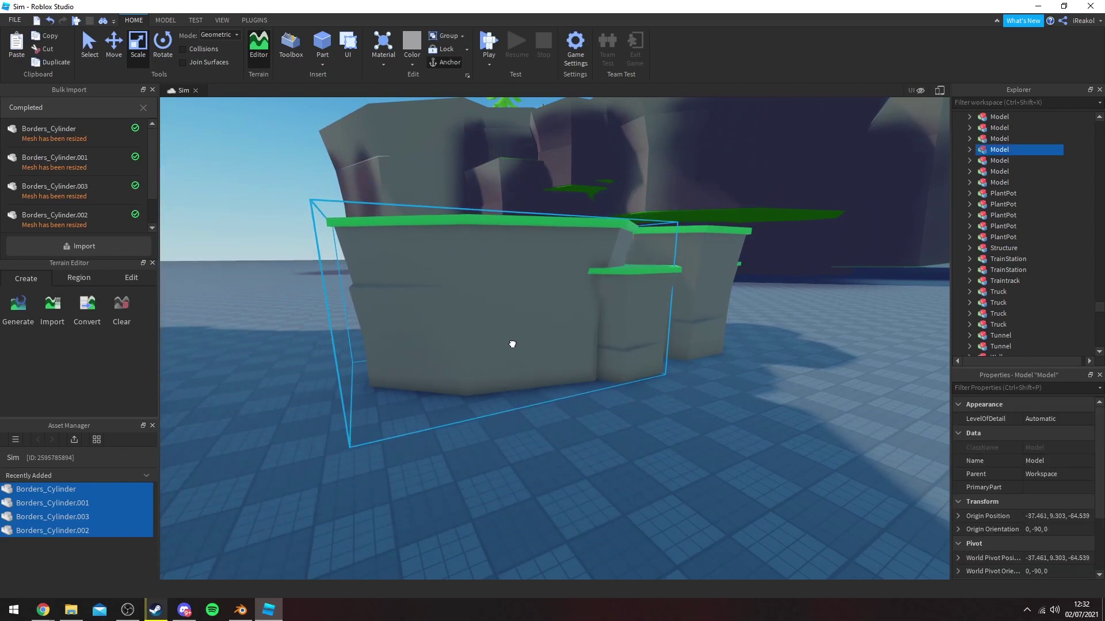
# Step: Scale up the enlarged smaller cliff further so it rises above the rest of the cluster, and clear the selection
pyautogui.press('d')
pyautogui.moveTo(515, 335); pyautogui.dragTo(520, 323, button='right')
pyautogui.press('s')
pyautogui.click(520, 323)
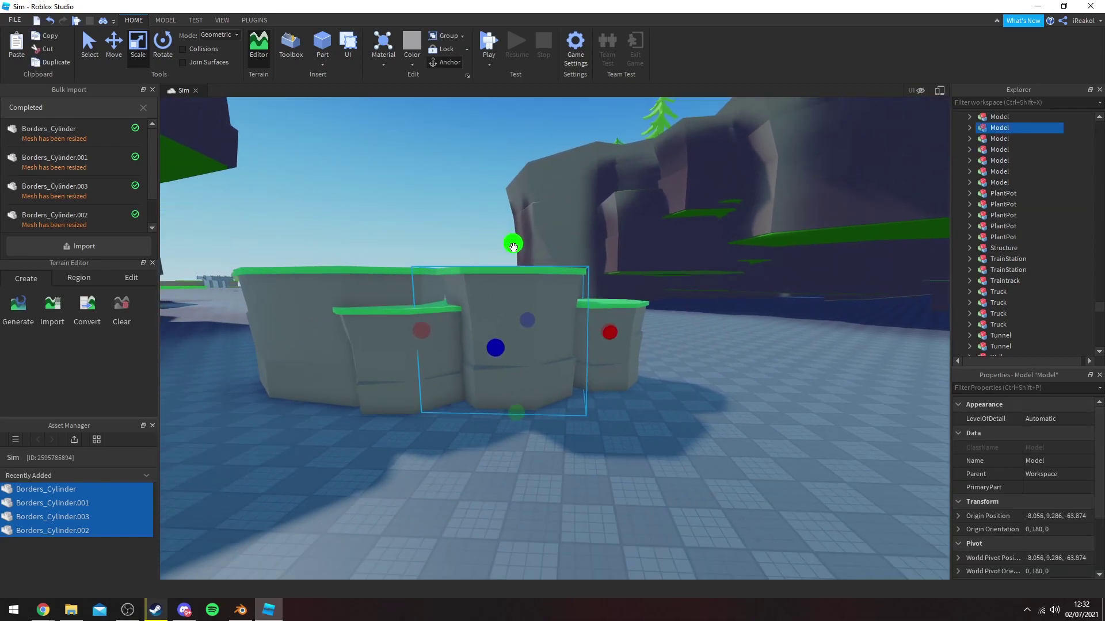
pyautogui.moveTo(513, 242); pyautogui.dragTo(516, 212)
pyautogui.press('d')
pyautogui.moveTo(504, 378); pyautogui.dragTo(569, 397, button='right')
pyautogui.press('s')
pyautogui.click(570, 397)
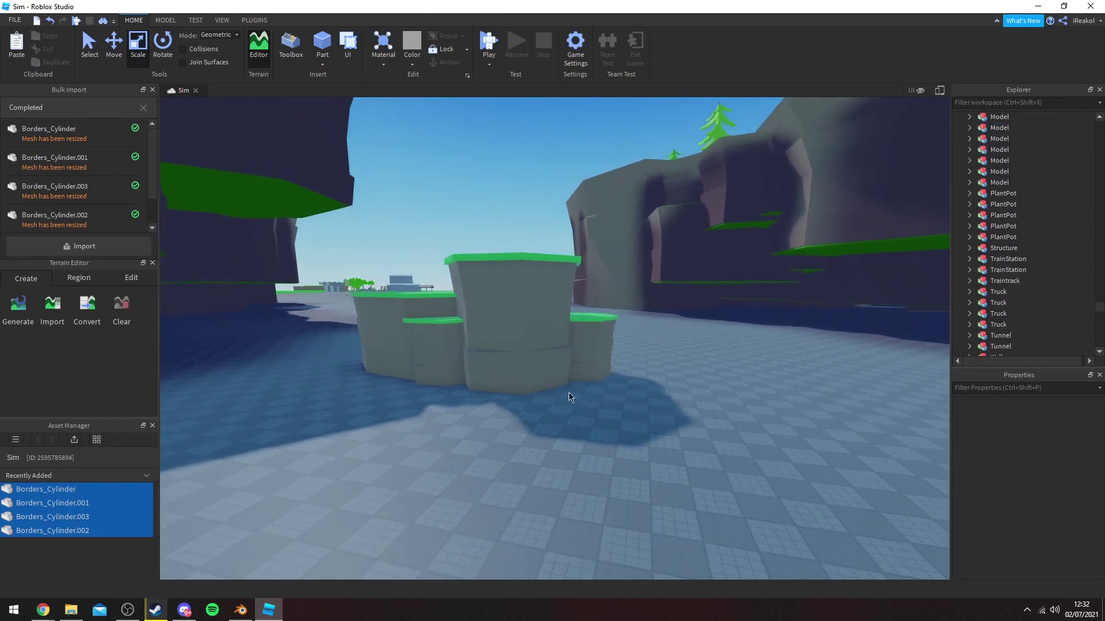
# Step: Examine how the layered cliffs are arranged around the river, trees and rocks in the finished forest map
pyautogui.press('a')
pyautogui.press('w')
pyautogui.moveTo(587, 331); pyautogui.dragTo(585, 332, button='right')
pyautogui.press('w')
pyautogui.press('w')
pyautogui.press('w')
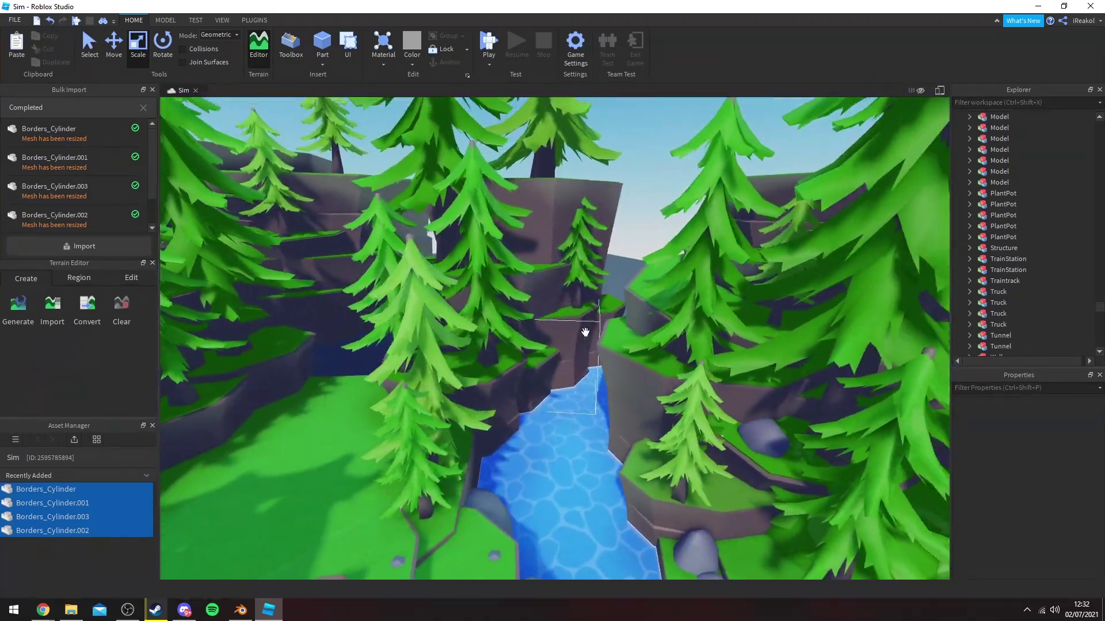
pyautogui.moveTo(585, 332); pyautogui.dragTo(586, 332, button='right')
pyautogui.press('w')
pyautogui.press('w')
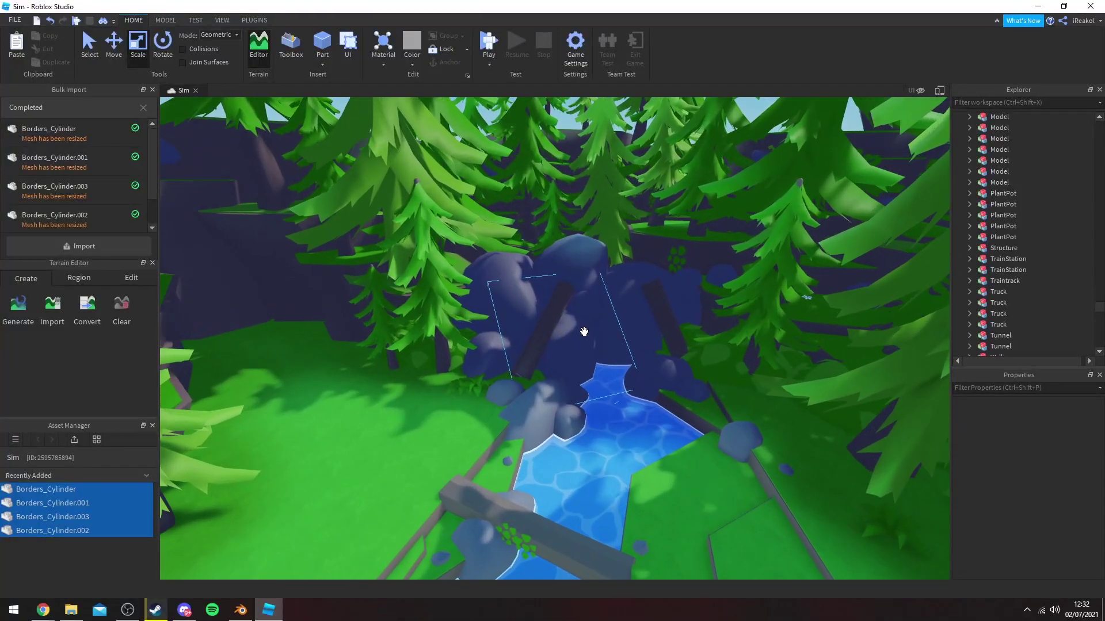